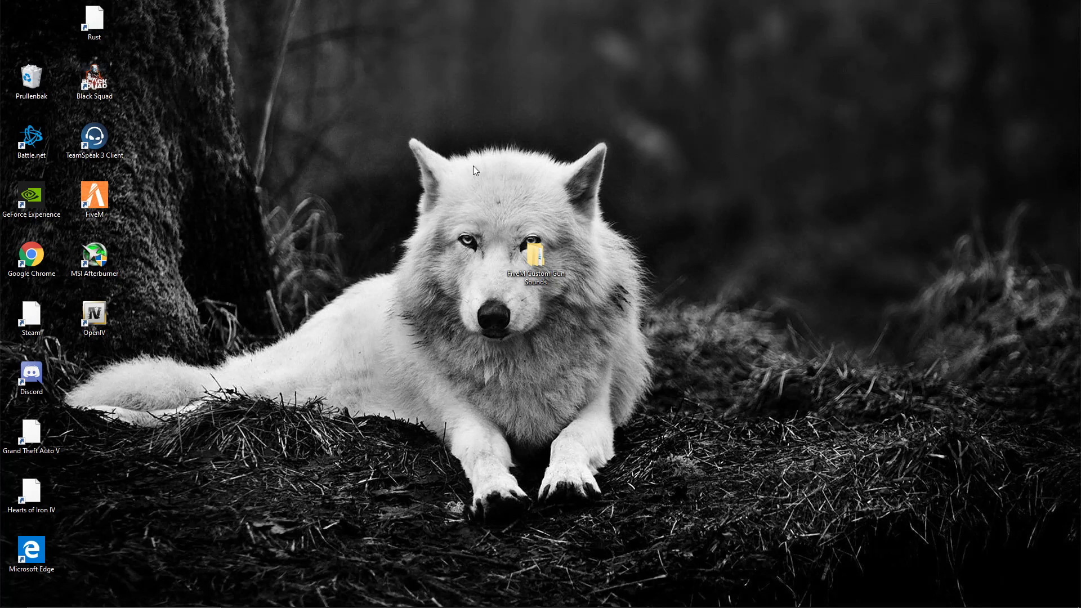
# Launch OpenIV from the Start search and open Grand Theft Auto V for Windows.
pyautogui.press('super')
pyautogui.write('openinv')
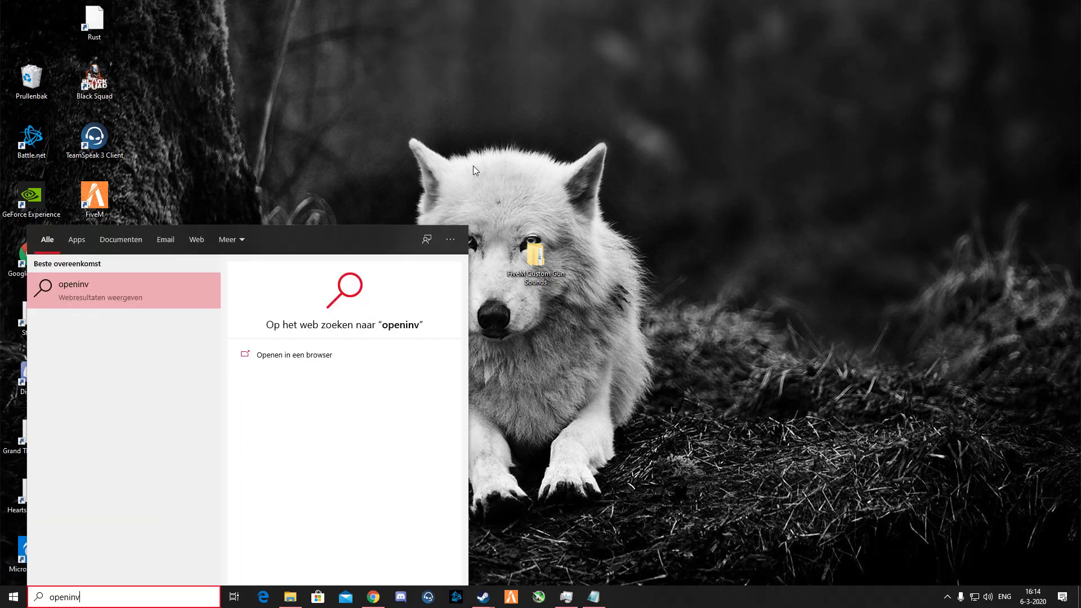
pyautogui.press('Escape')
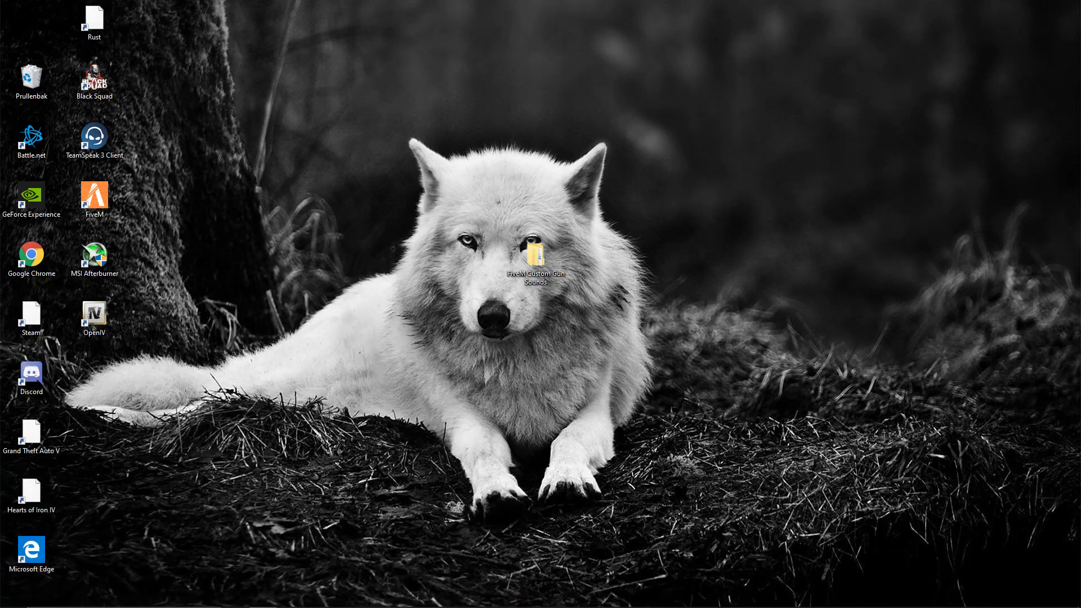
pyautogui.press('super')
pyautogui.write('op')
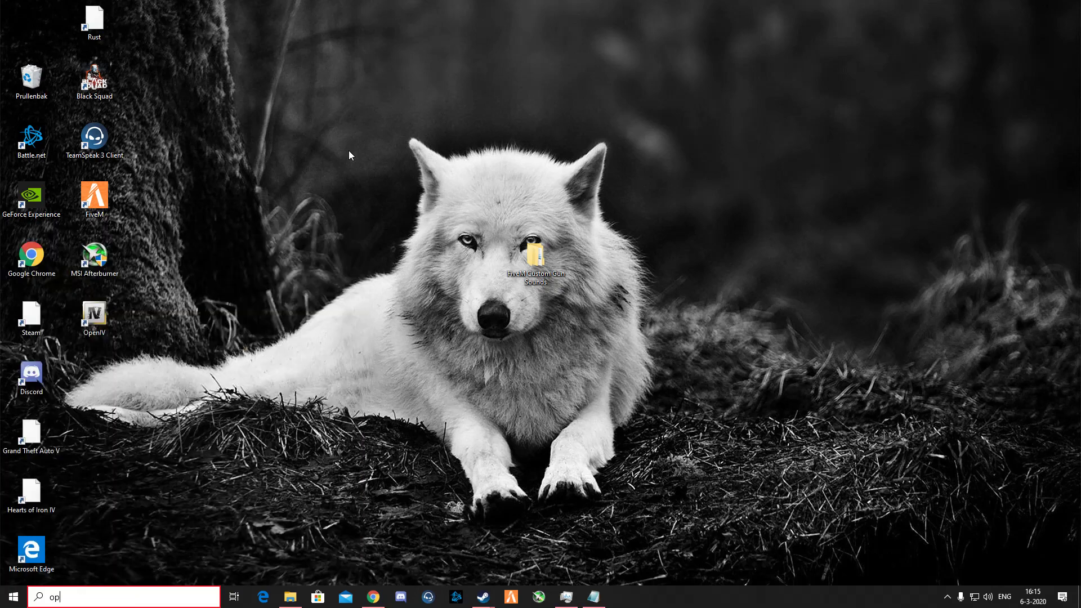
pyautogui.write('eniv')
pyautogui.press('Return')
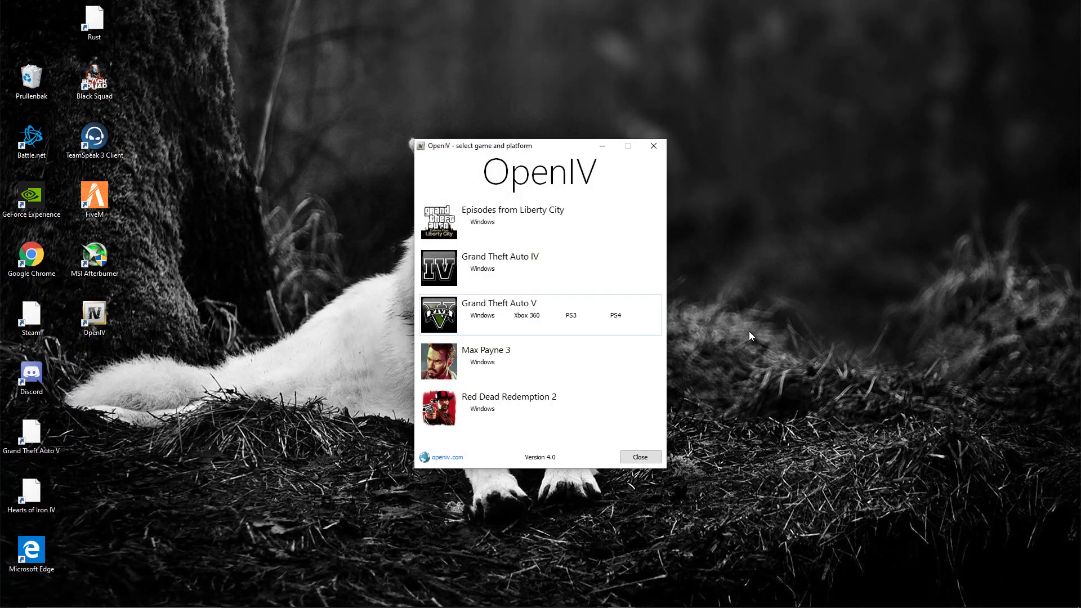
pyautogui.click(487, 316)
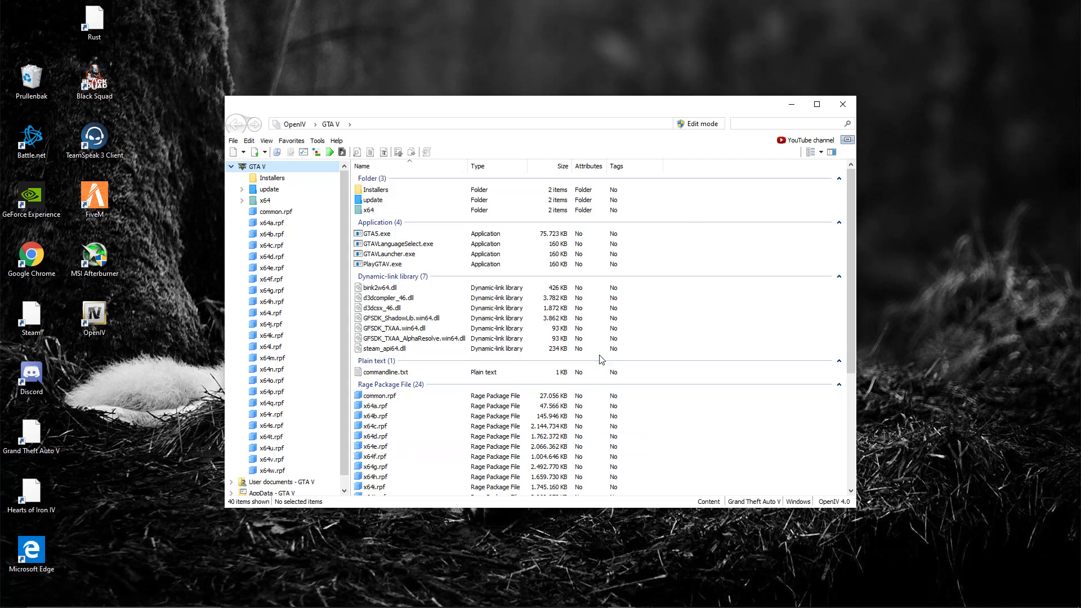
# Extract the CustomGunSounds zip in the FiveM Custom Gun Sounds folder to its suggested destination.
pyautogui.click(792, 105)
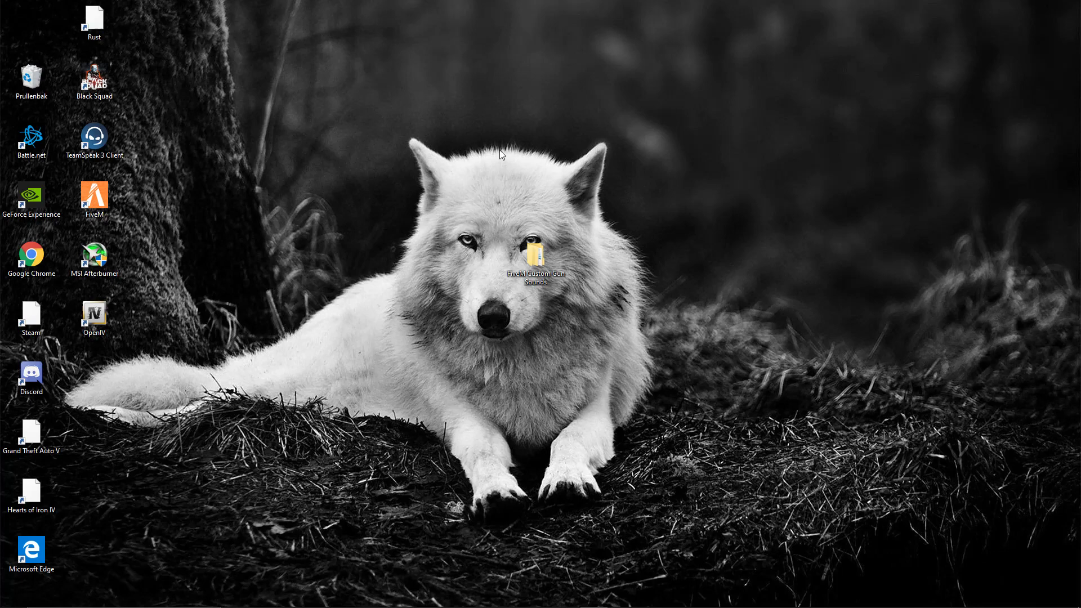
pyautogui.doubleClick(543, 251)
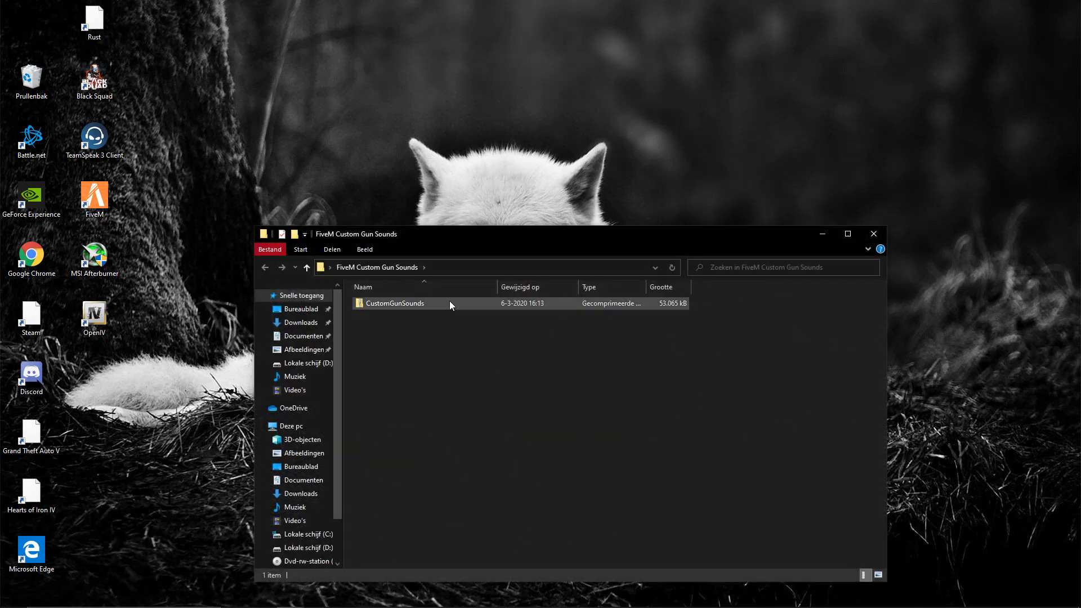
pyautogui.click(410, 302)
pyautogui.rightClick(410, 302)
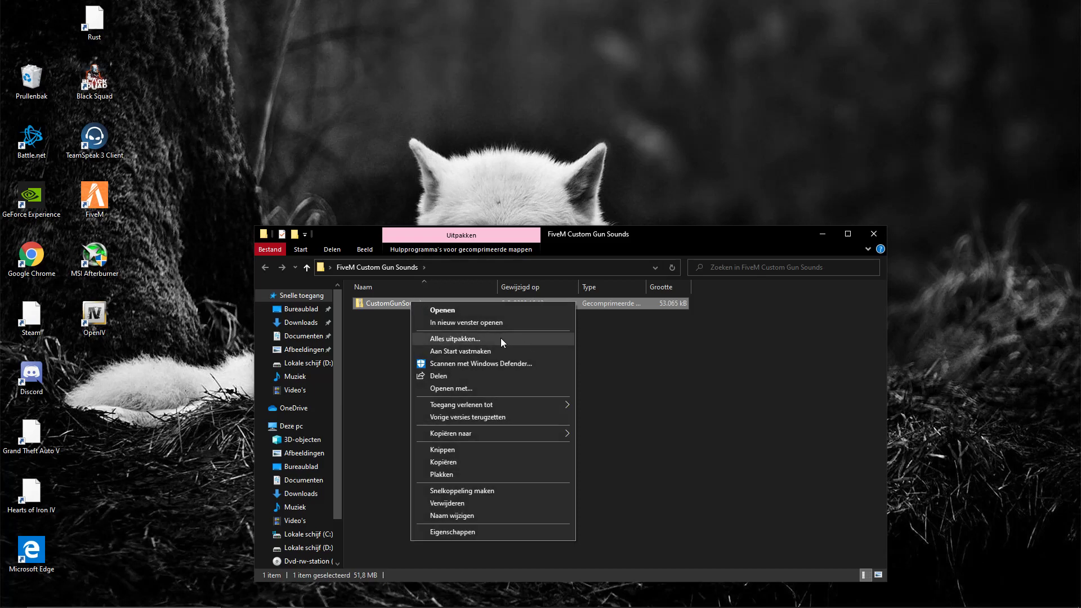
pyautogui.click(465, 344)
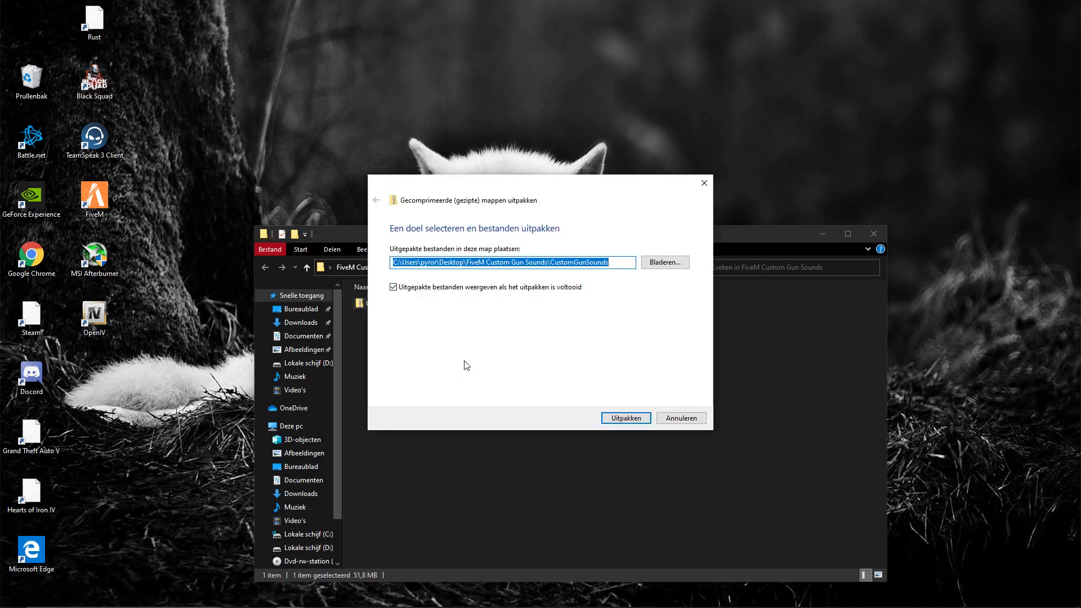
pyautogui.click(621, 418)
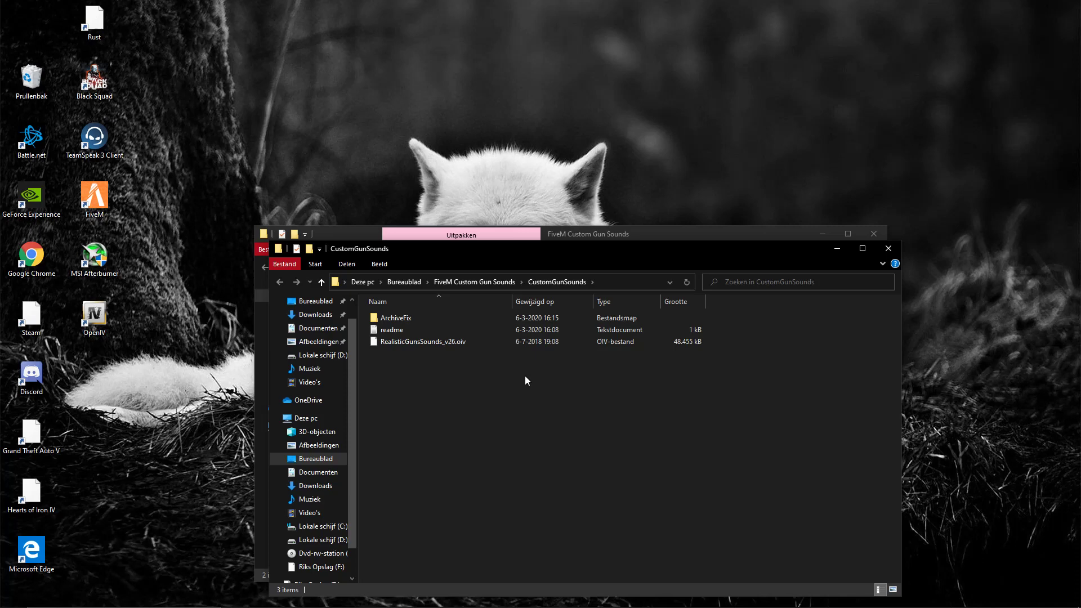
pyautogui.moveTo(486, 254); pyautogui.dragTo(523, 151)
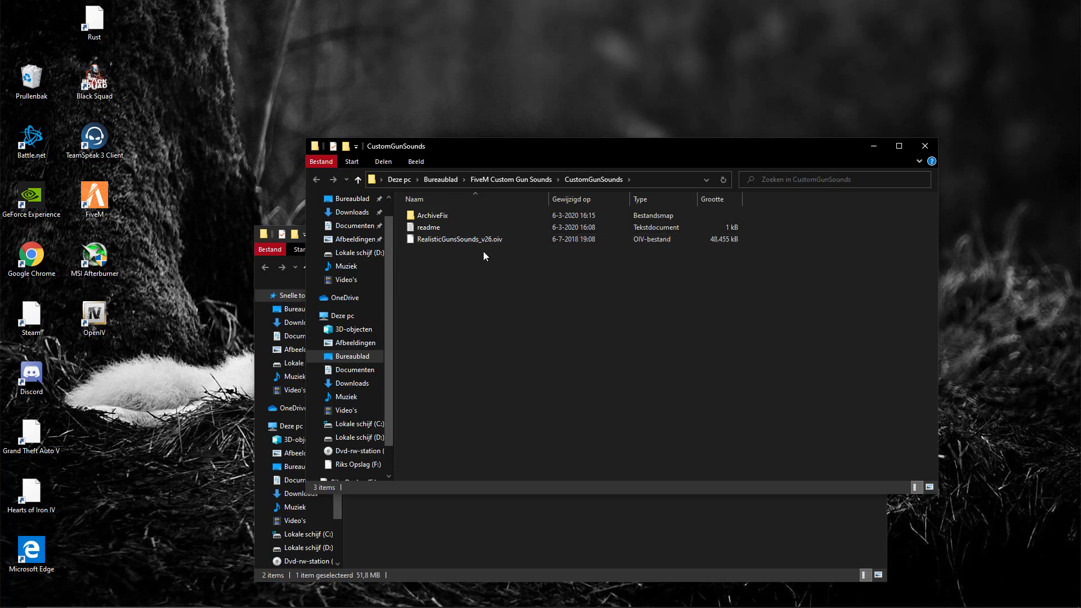
pyautogui.click(507, 241)
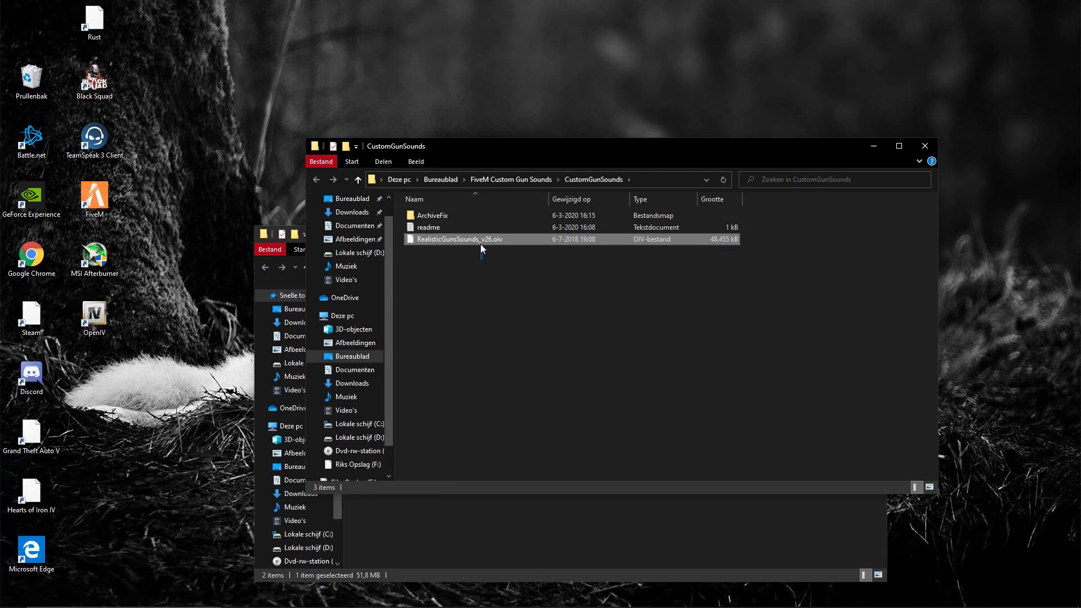
pyautogui.click(487, 282)
pyautogui.hotkey('alt', 'Tab')
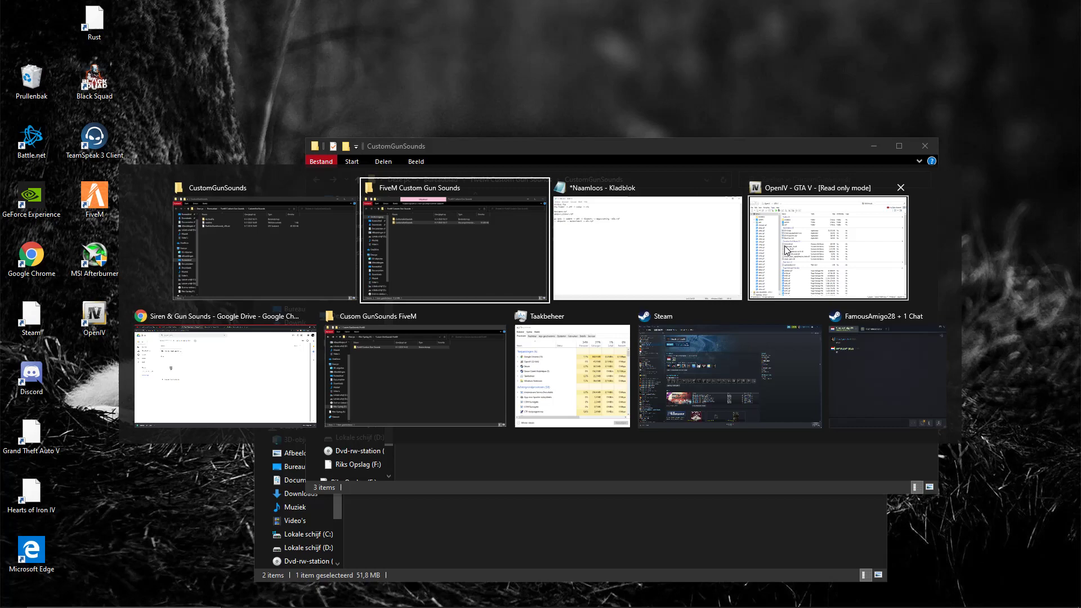
# Load RealisticGunsSounds_v26.oiv from Desktop\FiveM Custom Gun Sounds\CustomGunSounds into the Package Installer.
pyautogui.click(828, 247)
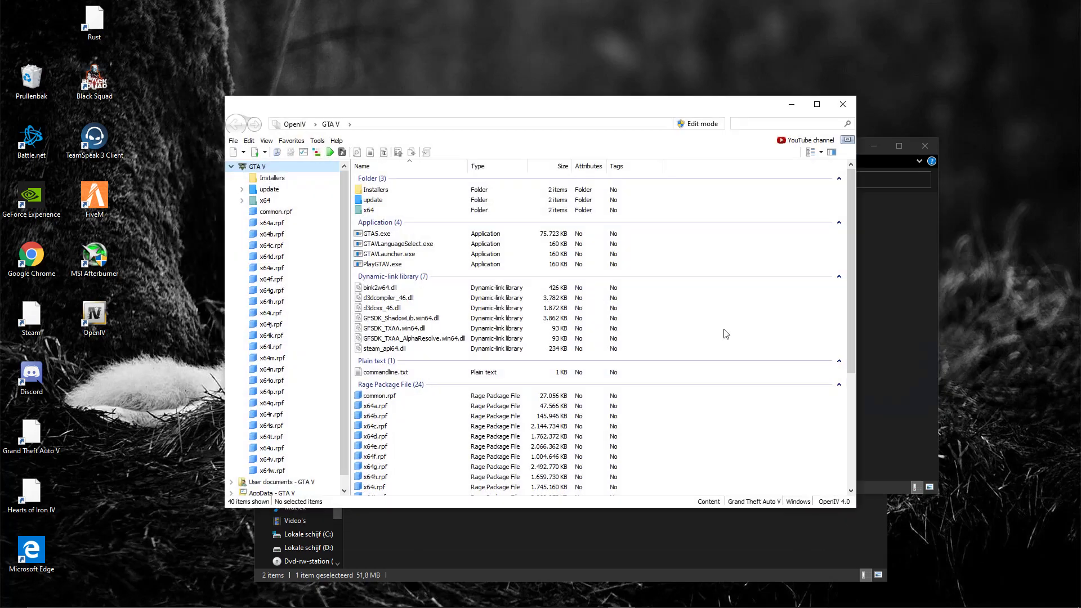
pyautogui.click(319, 141)
pyautogui.click(340, 220)
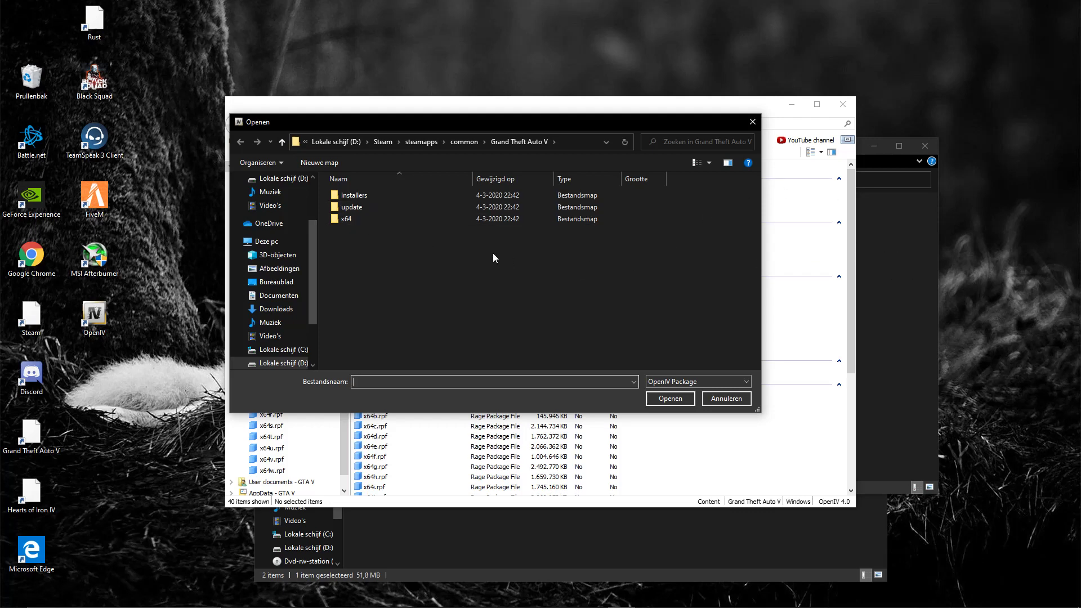
pyautogui.click(292, 351)
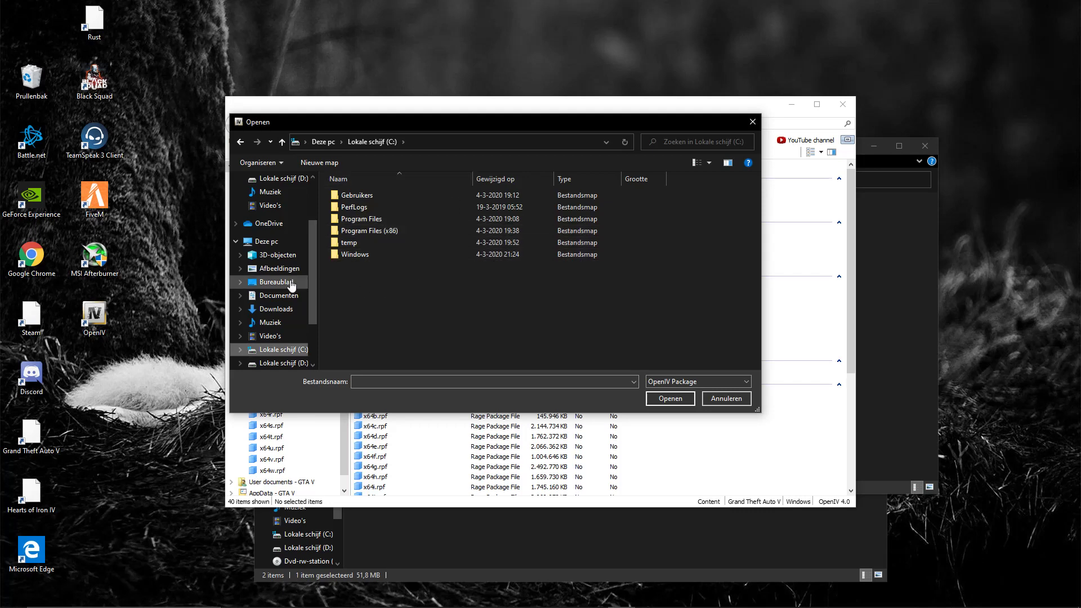
pyautogui.click(274, 282)
pyautogui.doubleClick(458, 197)
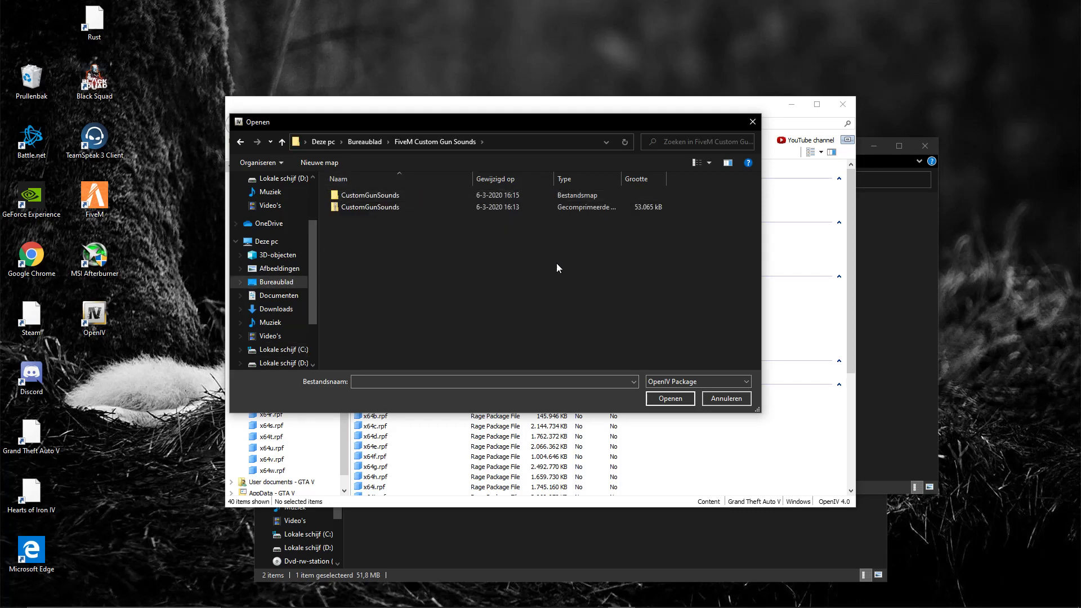
pyautogui.doubleClick(455, 201)
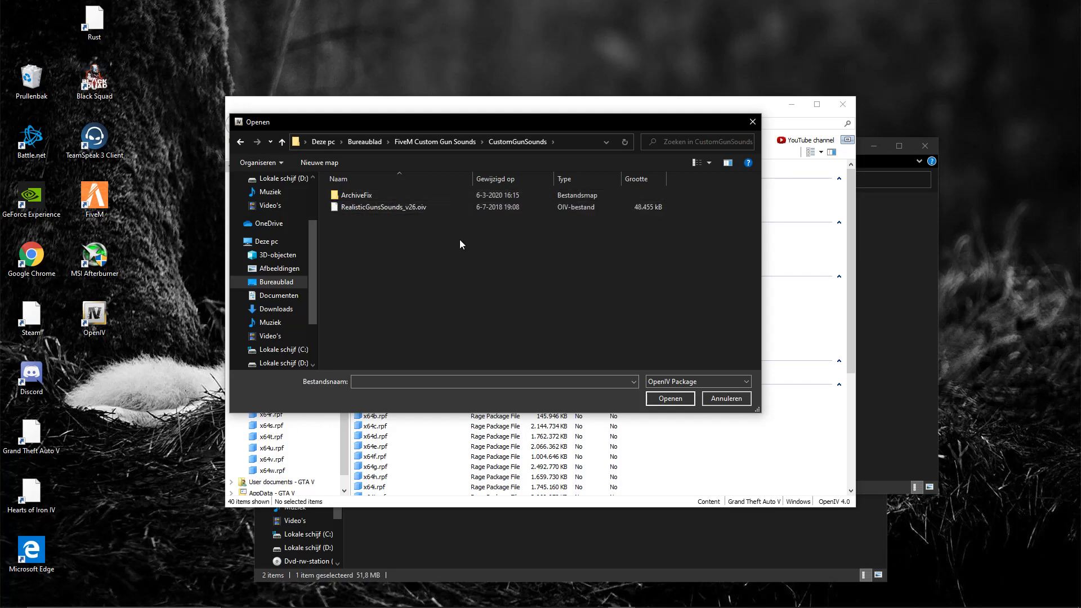
pyautogui.doubleClick(443, 208)
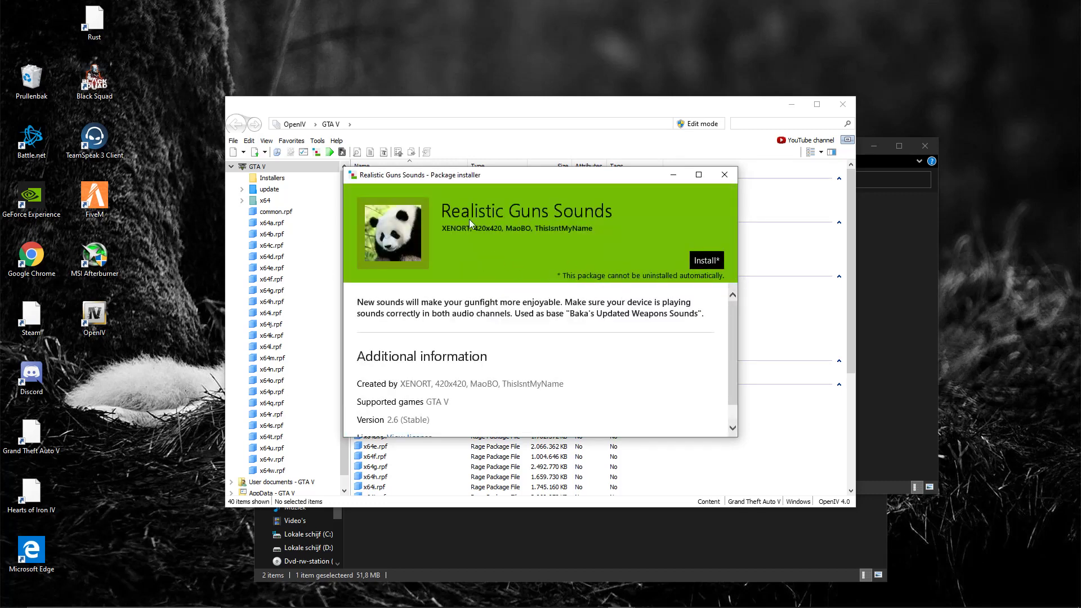
# Install the Realistic Guns Sounds package directly into the GTA V game folder.
pyautogui.click(704, 261)
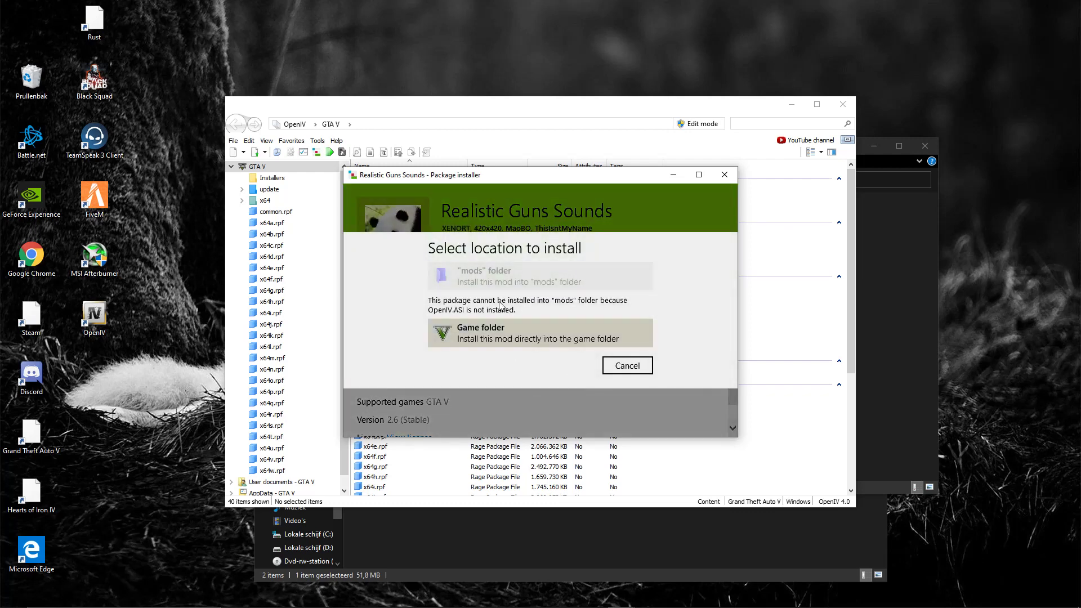
pyautogui.click(497, 346)
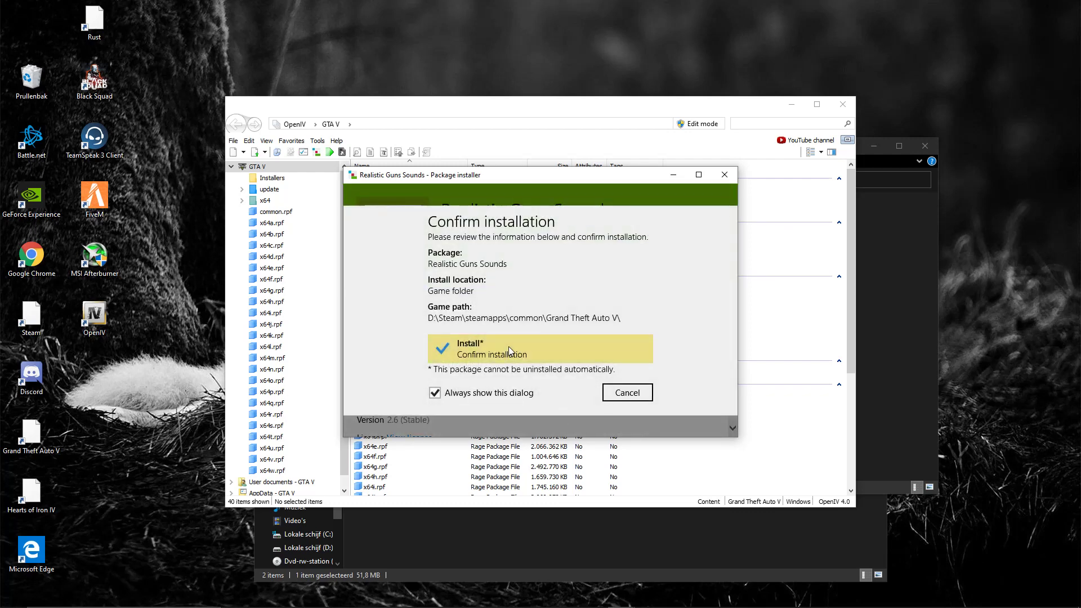
pyautogui.click(509, 350)
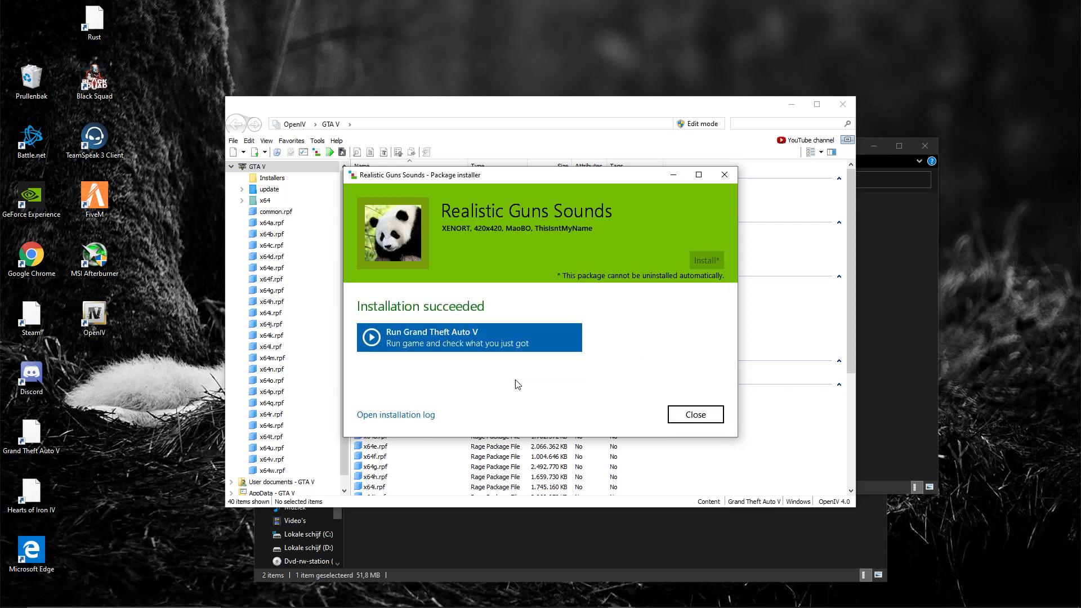
# Close the finished installer, minimize OpenIV and close the extra Explorer window.
pyautogui.click(696, 415)
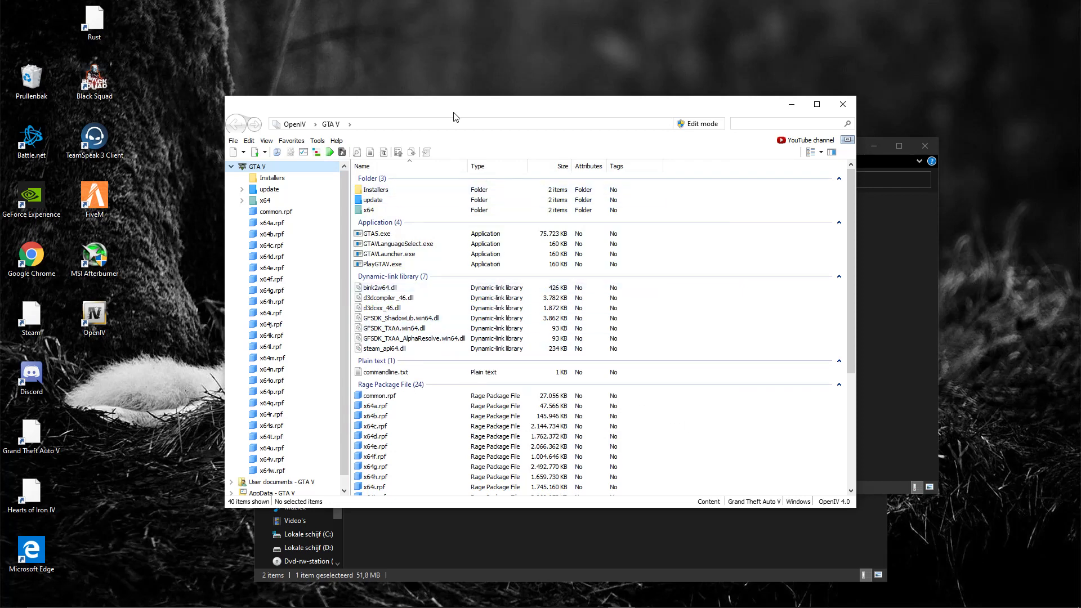
pyautogui.moveTo(468, 109); pyautogui.dragTo(477, 89)
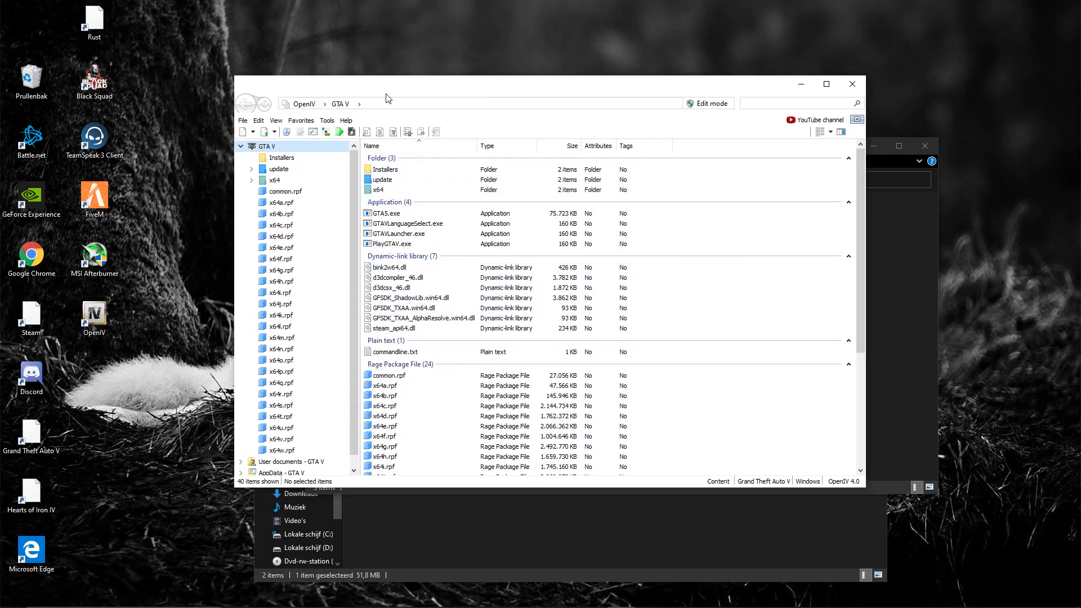
pyautogui.click(801, 84)
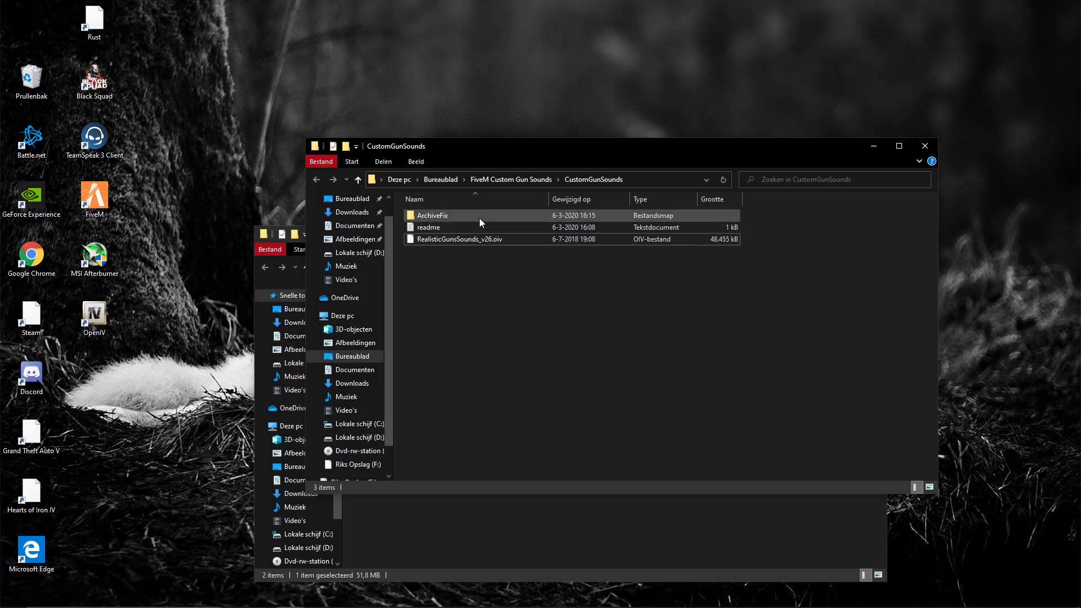
pyautogui.click(711, 228)
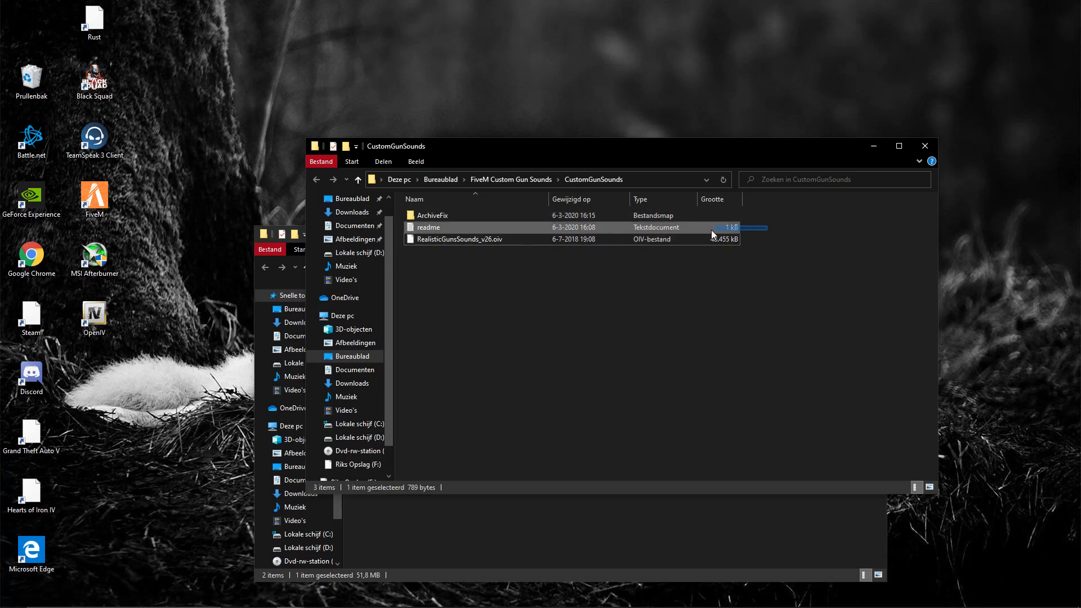
pyautogui.click(632, 296)
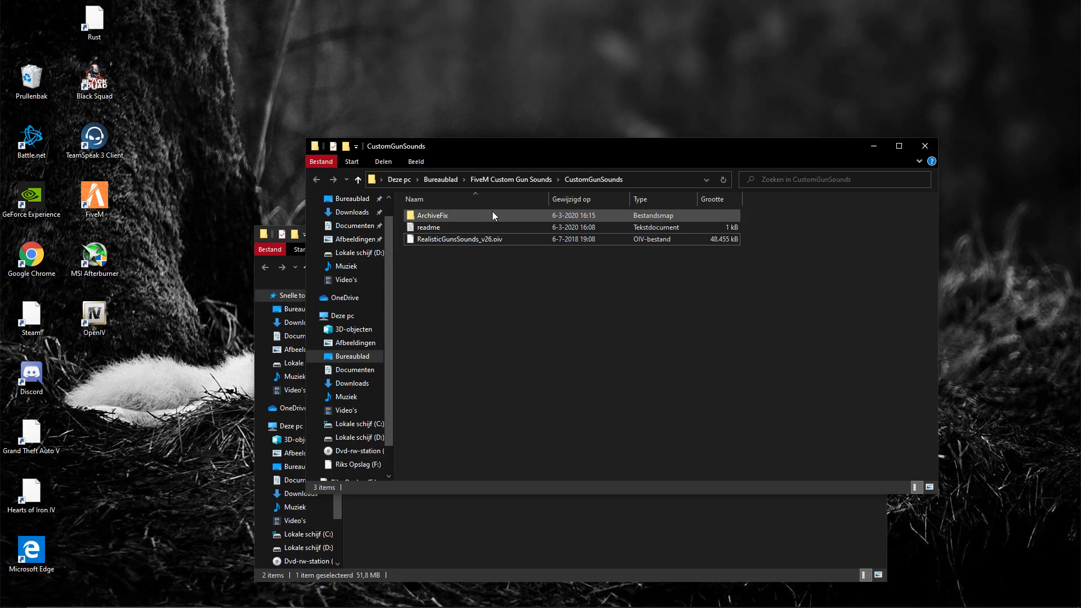
pyautogui.moveTo(525, 216)
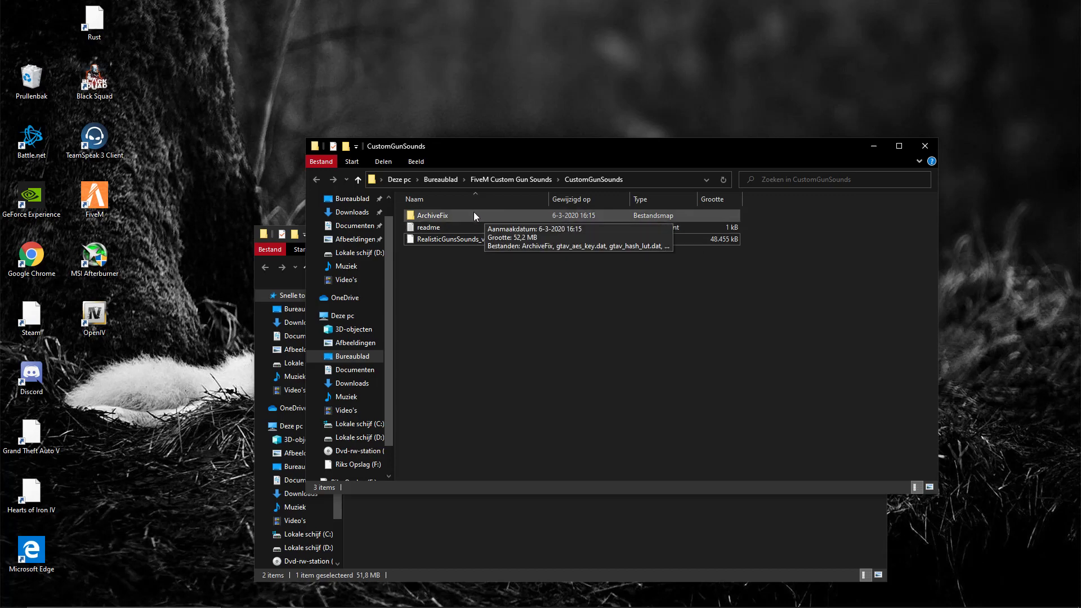
pyautogui.click(299, 232)
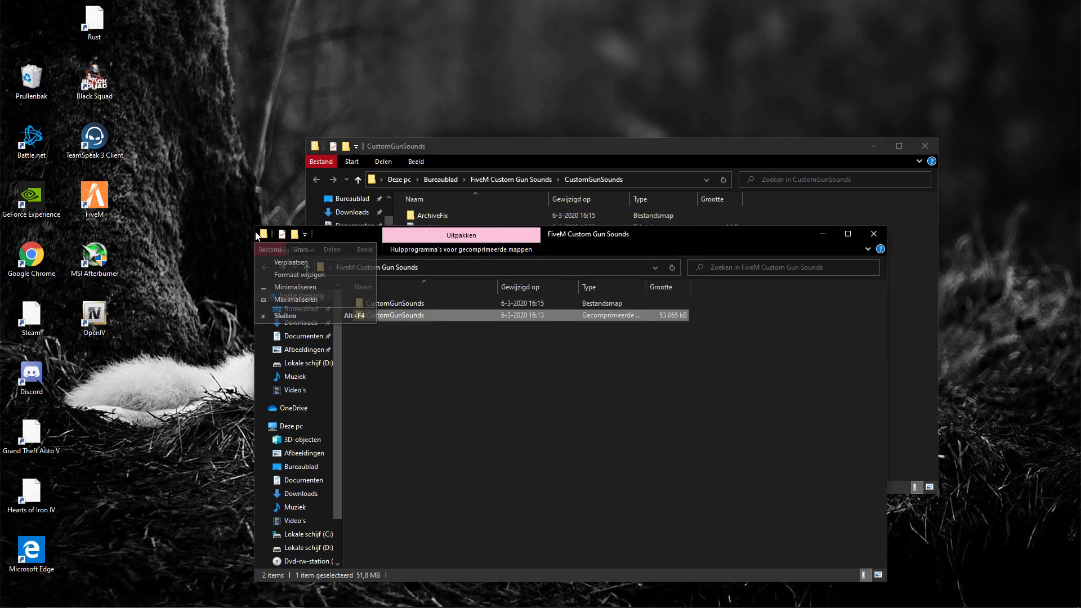
pyautogui.click(874, 234)
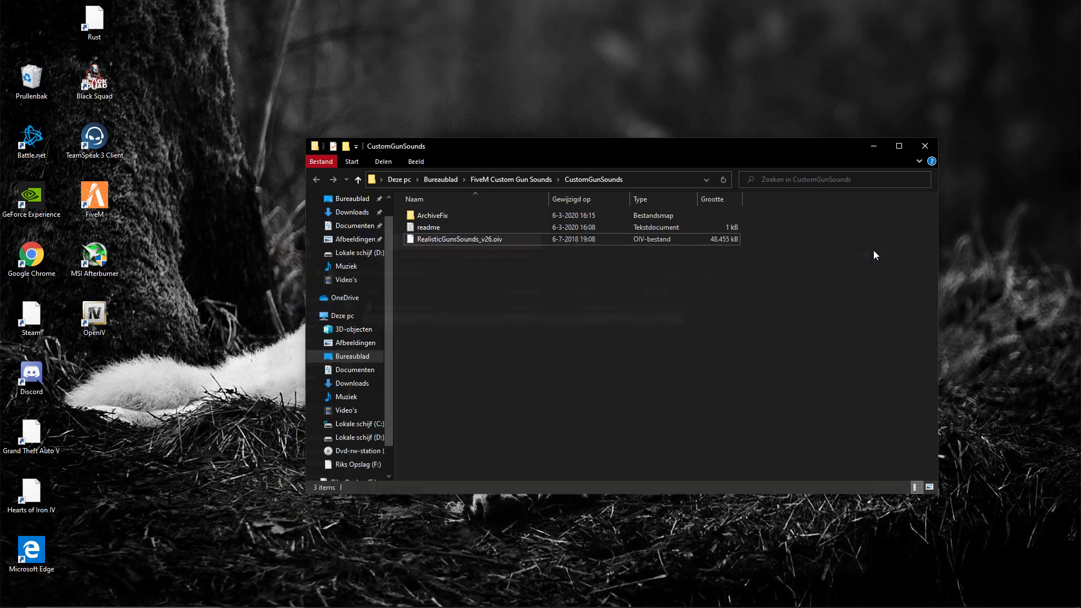
# Open the ArchiveFix folder and look over its seven gtav .dat files.
pyautogui.doubleClick(454, 218)
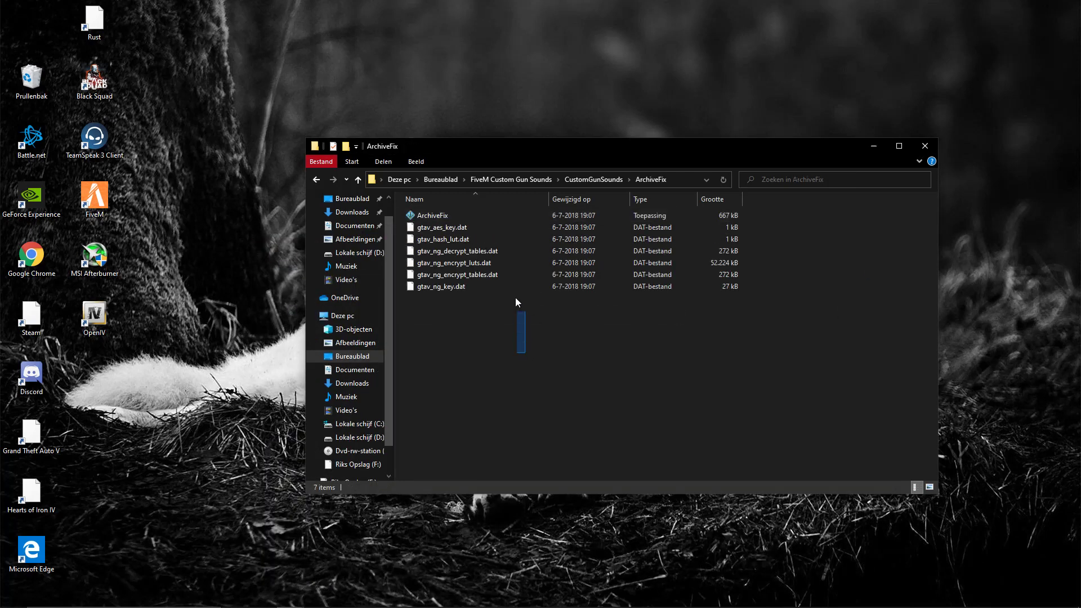
pyautogui.moveTo(515, 298); pyautogui.dragTo(504, 219)
pyautogui.moveTo(517, 339); pyautogui.dragTo(485, 212)
pyautogui.click(485, 214)
pyautogui.click(698, 354)
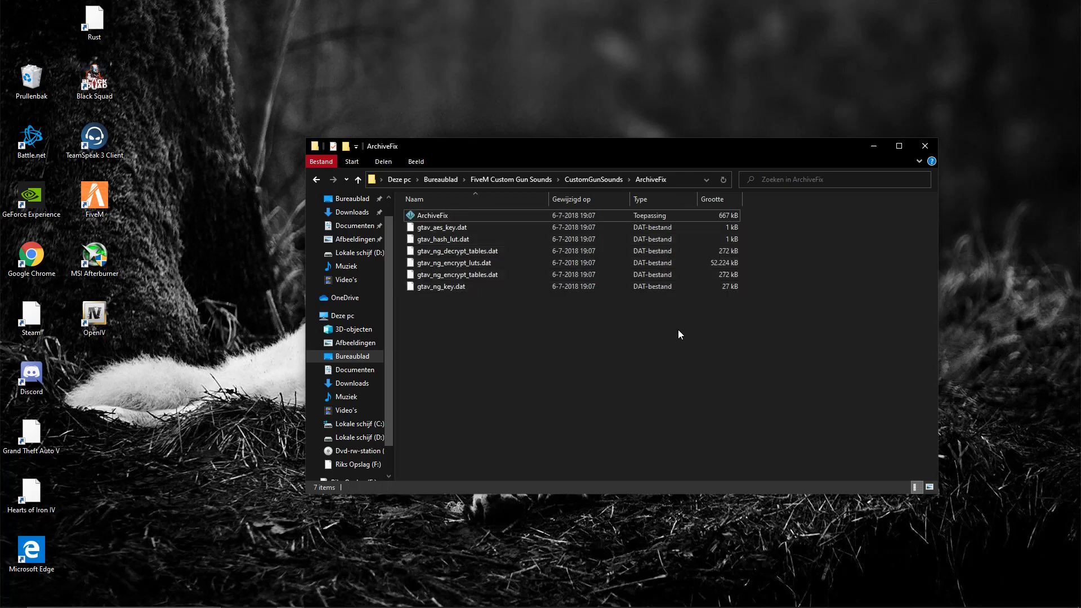
# Start a second File Explorer window, then narrow the ArchiveFix window and move it upper left.
pyautogui.press('super')
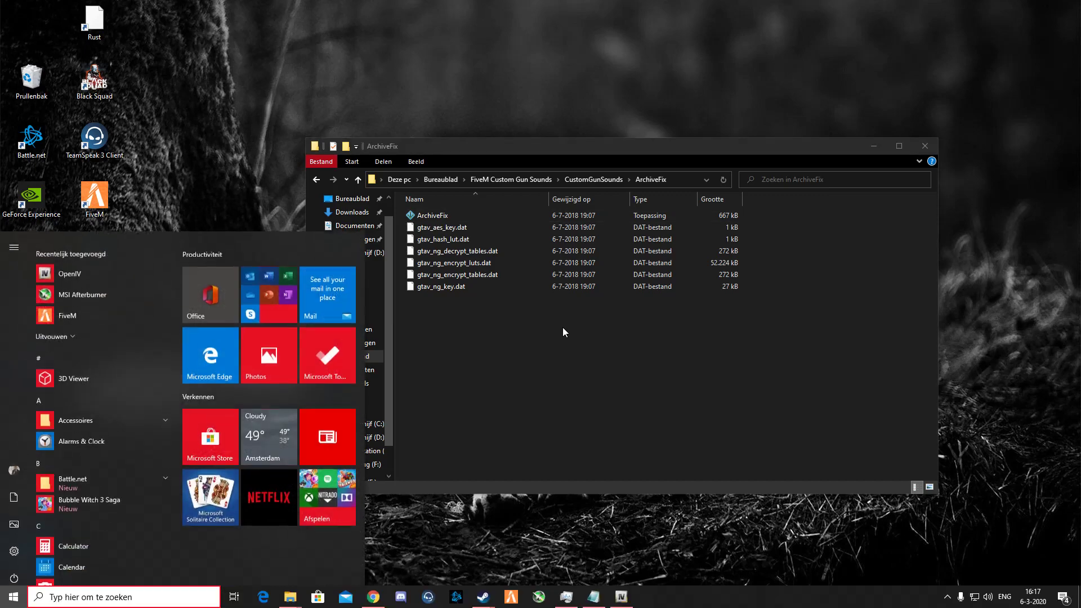
pyautogui.write('verk')
pyautogui.press('Return')
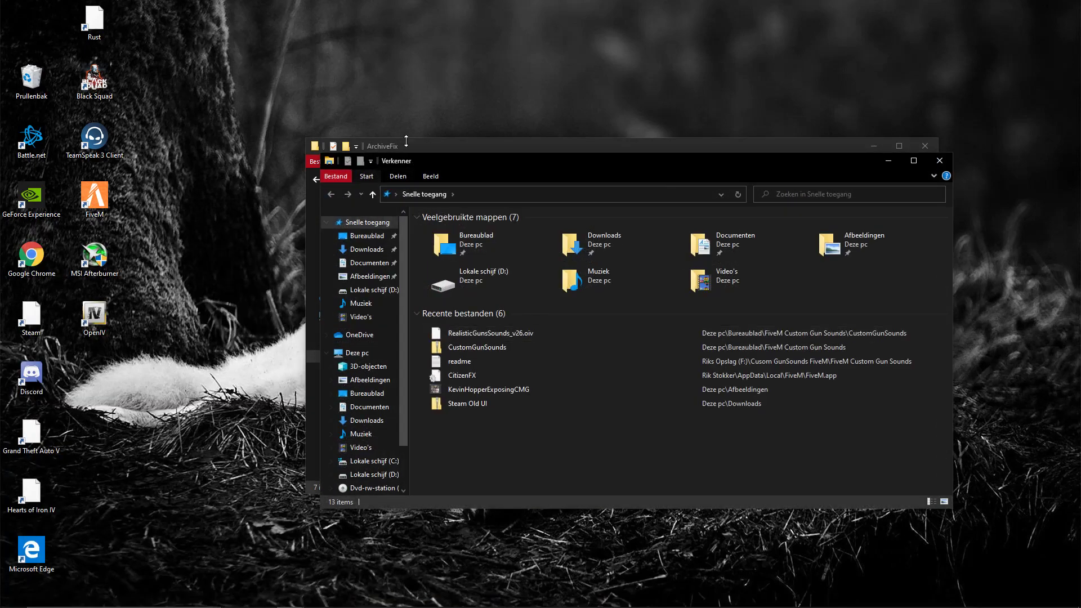
pyautogui.click(406, 142)
pyautogui.moveTo(938, 280); pyautogui.dragTo(509, 280)
pyautogui.moveTo(413, 144); pyautogui.dragTo(177, 146)
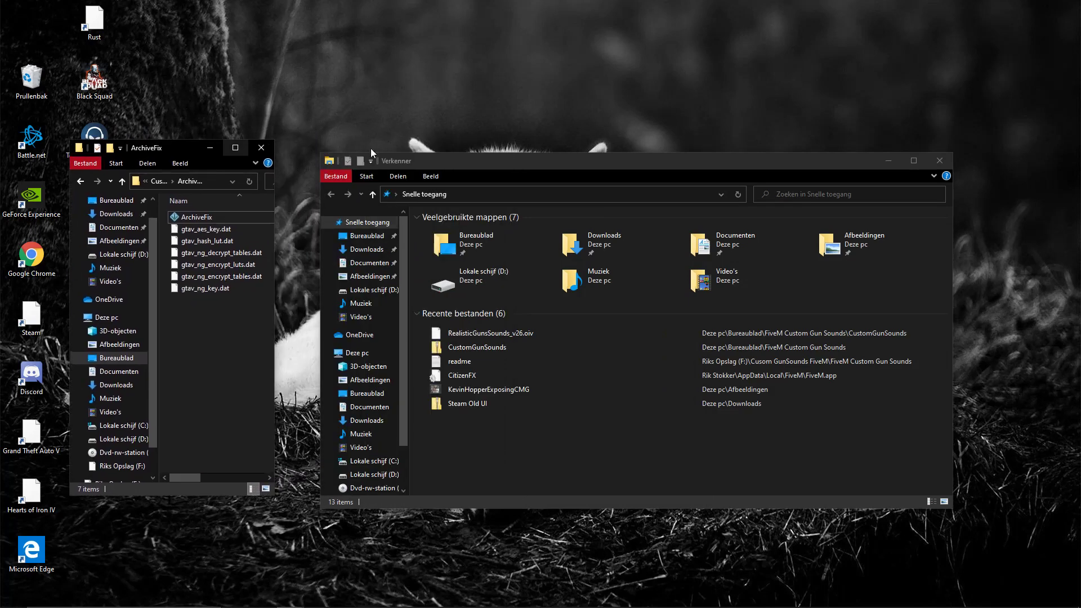
# Park the ArchiveFix window on the left and show Lokale schijf (D:) in the new window.
pyautogui.moveTo(535, 160); pyautogui.dragTo(547, 139)
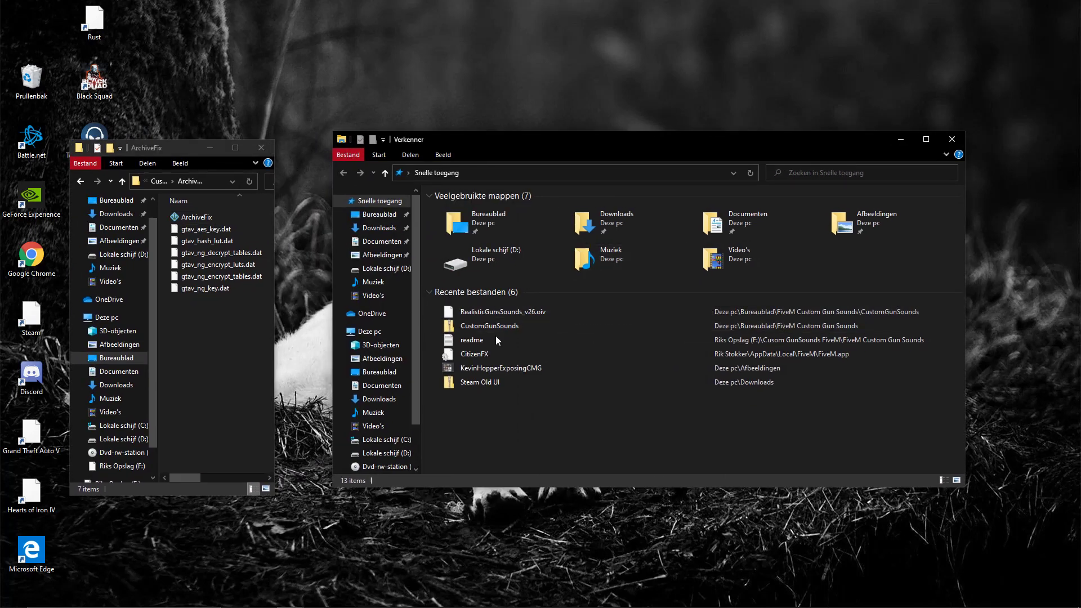
pyautogui.click(384, 453)
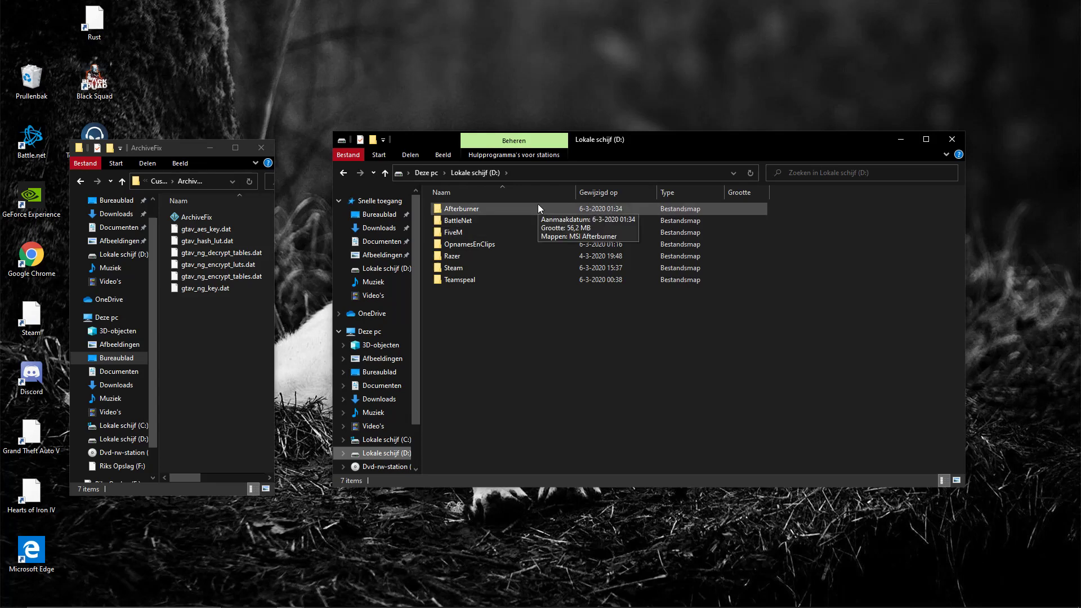
pyautogui.click(491, 248)
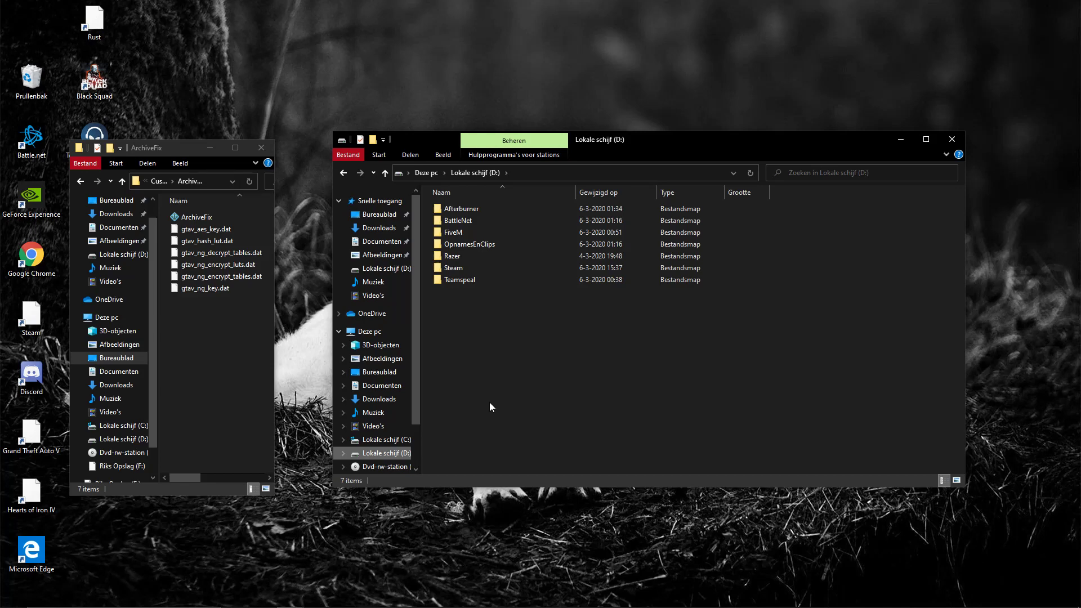
# Go through Steam\steamapps\common\Grand Theft Auto V\x64\audio\sfx and scroll down to WEAPONS_PLAYER.rpf.
pyautogui.doubleClick(491, 268)
pyautogui.scroll(-2, 541, 366)
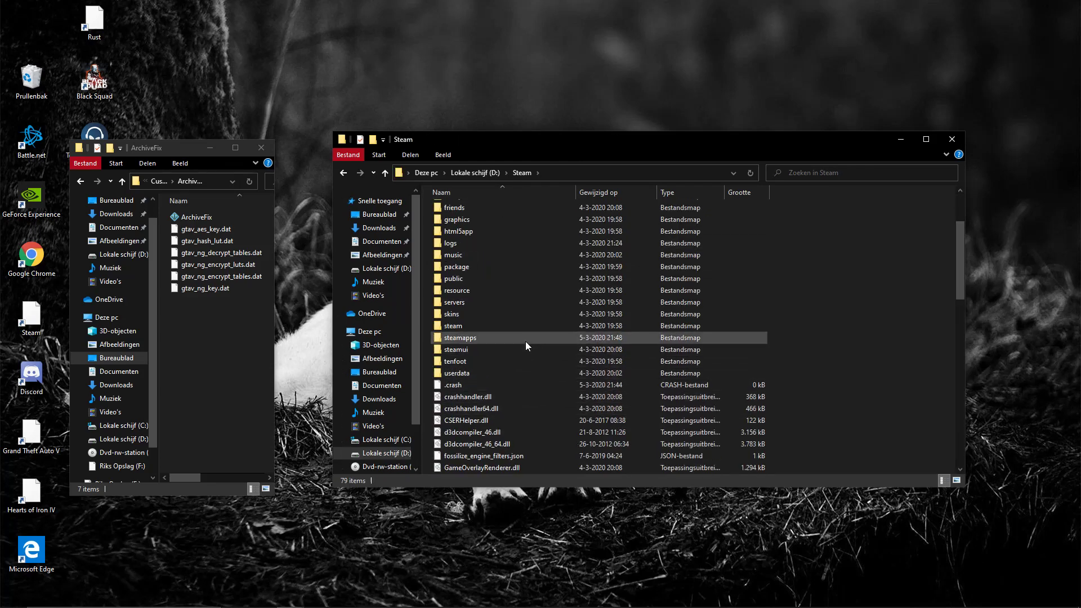
pyautogui.doubleClick(525, 341)
pyautogui.doubleClick(508, 205)
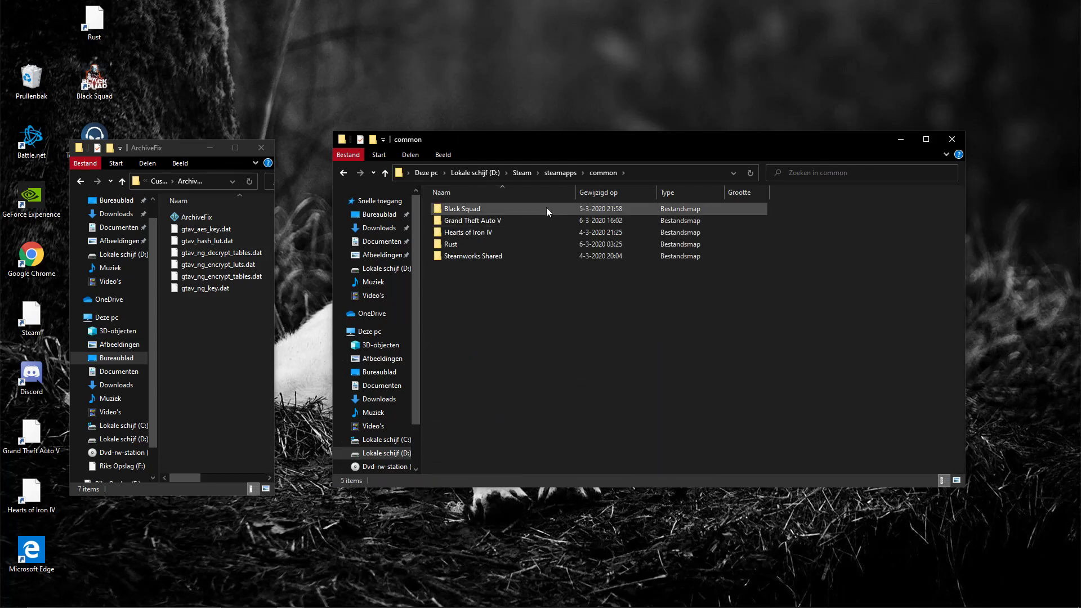
pyautogui.doubleClick(515, 221)
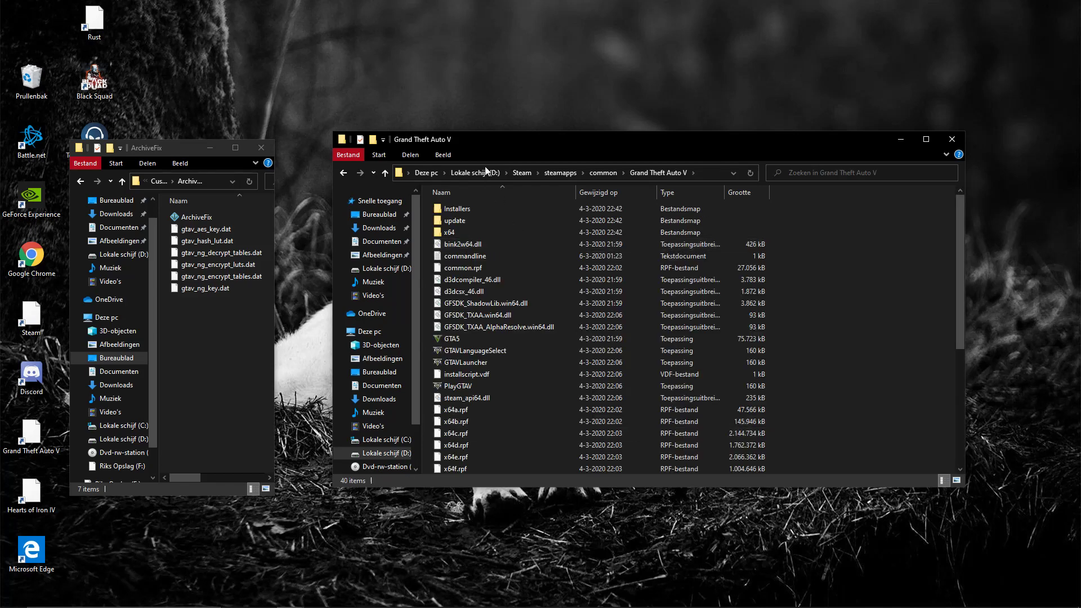
pyautogui.scroll(-5, 515, 321)
pyautogui.scroll(5, 519, 355)
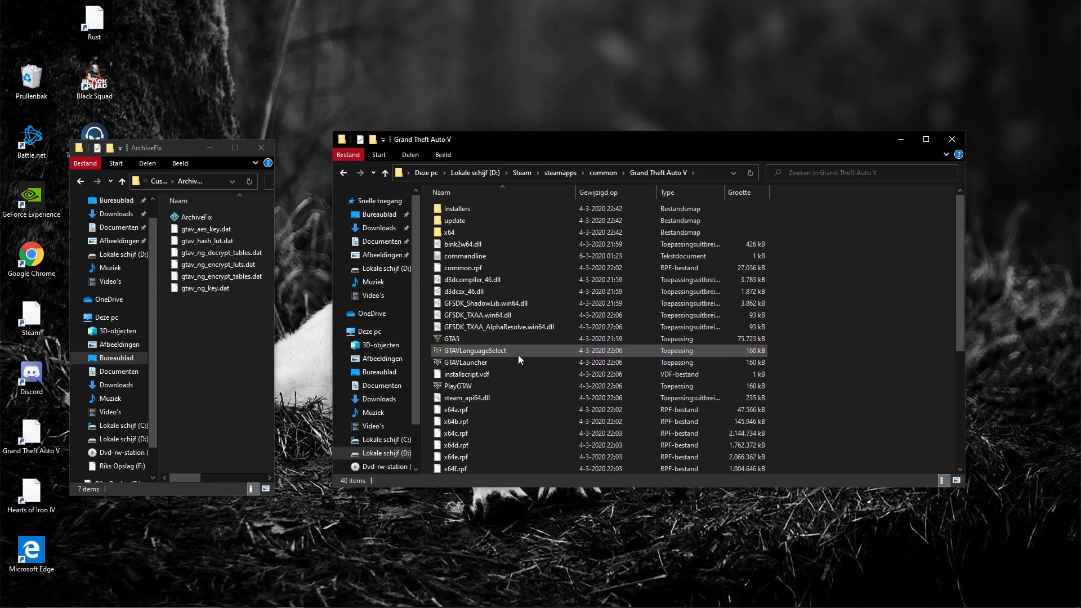
pyautogui.doubleClick(478, 234)
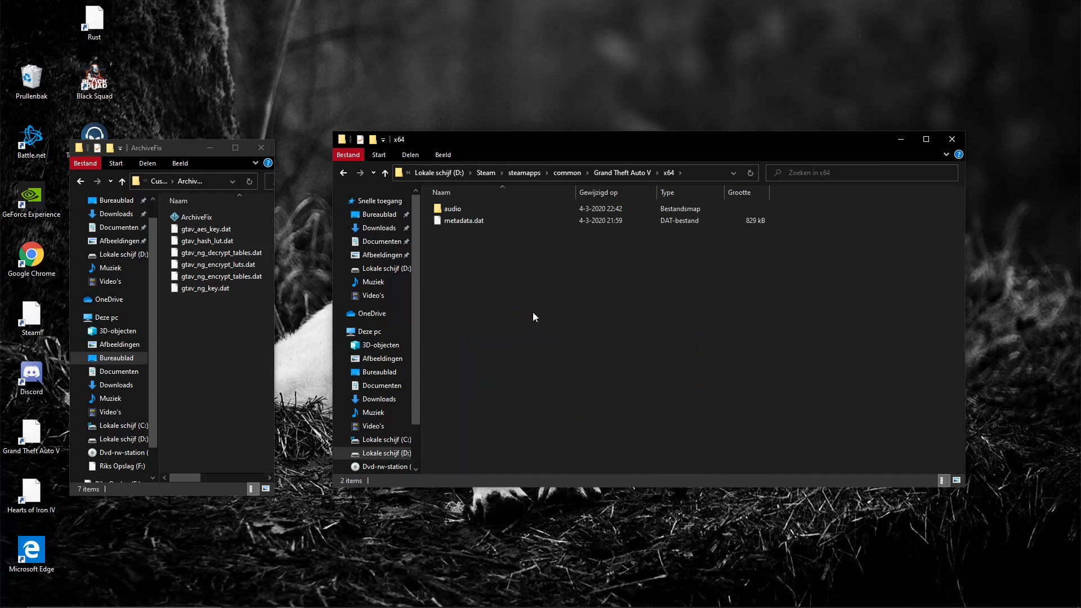
pyautogui.doubleClick(483, 210)
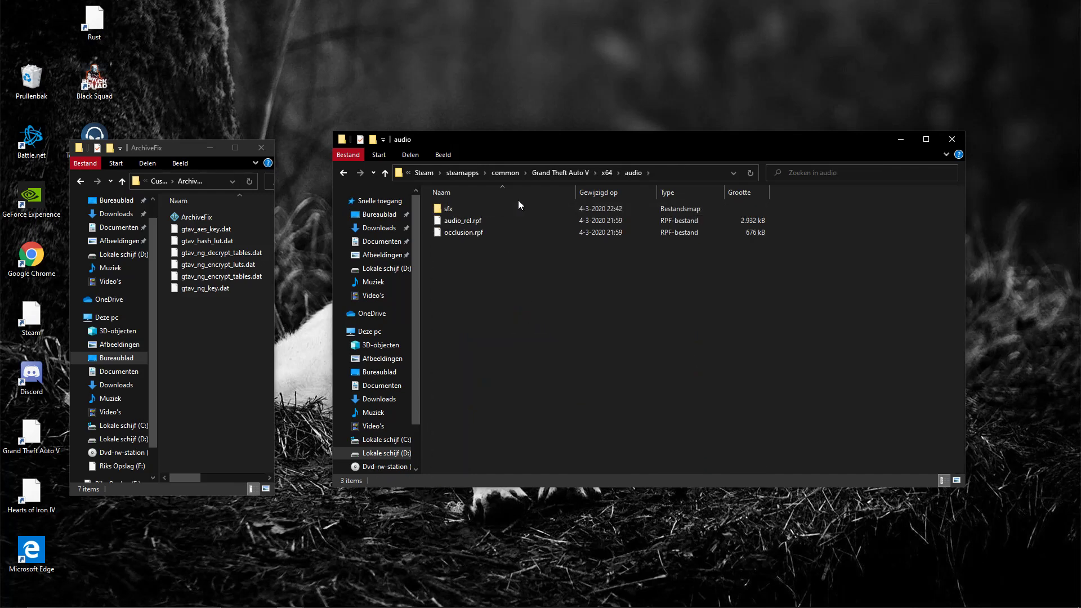
pyautogui.doubleClick(506, 209)
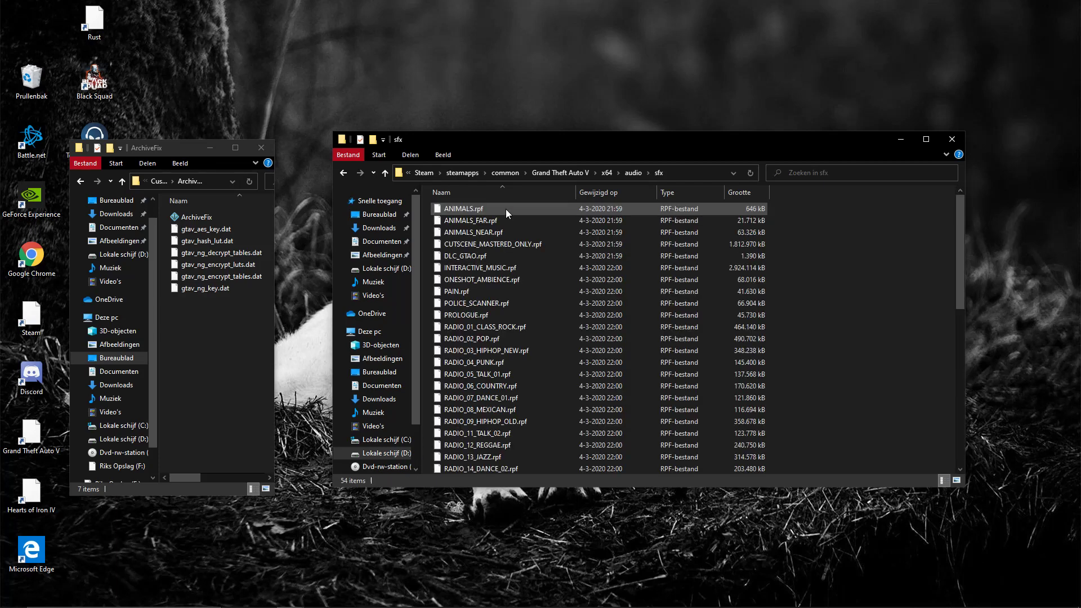
pyautogui.scroll(-10, 520, 273)
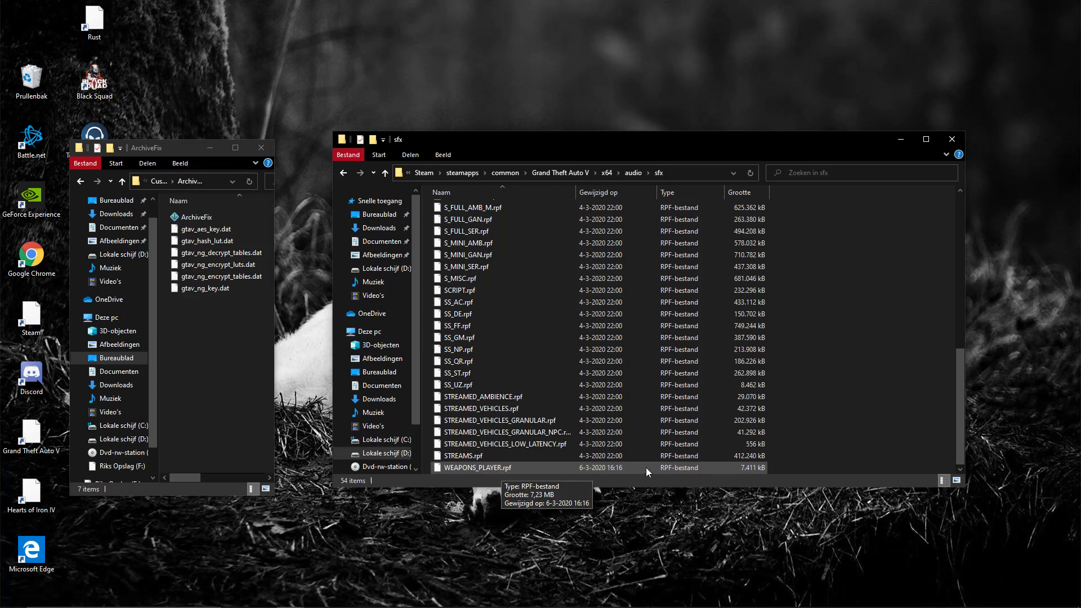
# Run ArchiveFix on WEAPONS_PLAYER.rpf by dropping it onto ArchiveFix.exe, then close the report.
pyautogui.moveTo(546, 466); pyautogui.dragTo(197, 219)
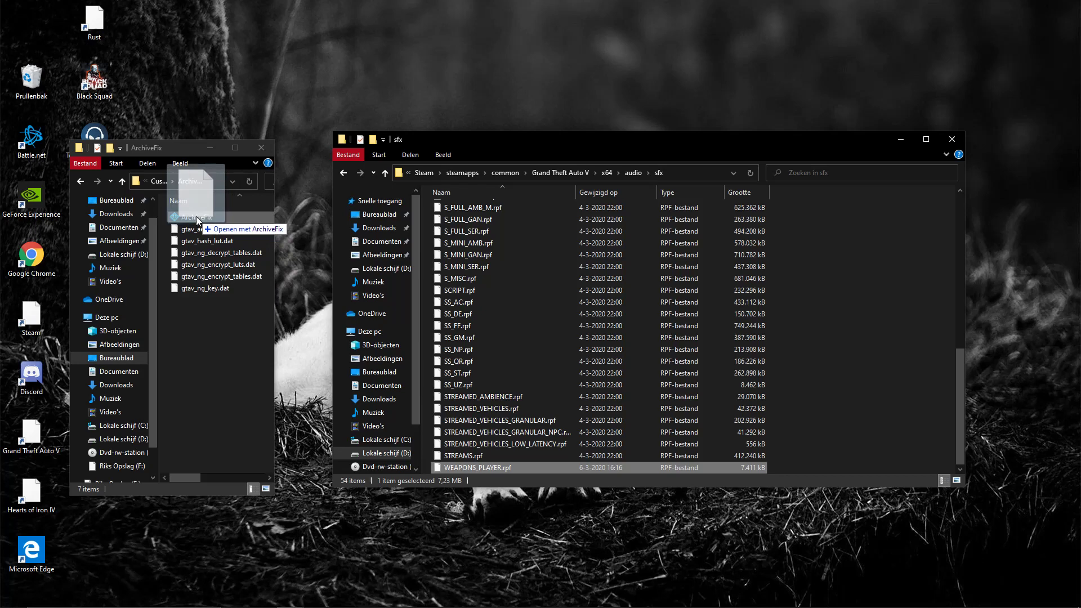
pyautogui.moveTo(197, 217); pyautogui.dragTo(196, 218)
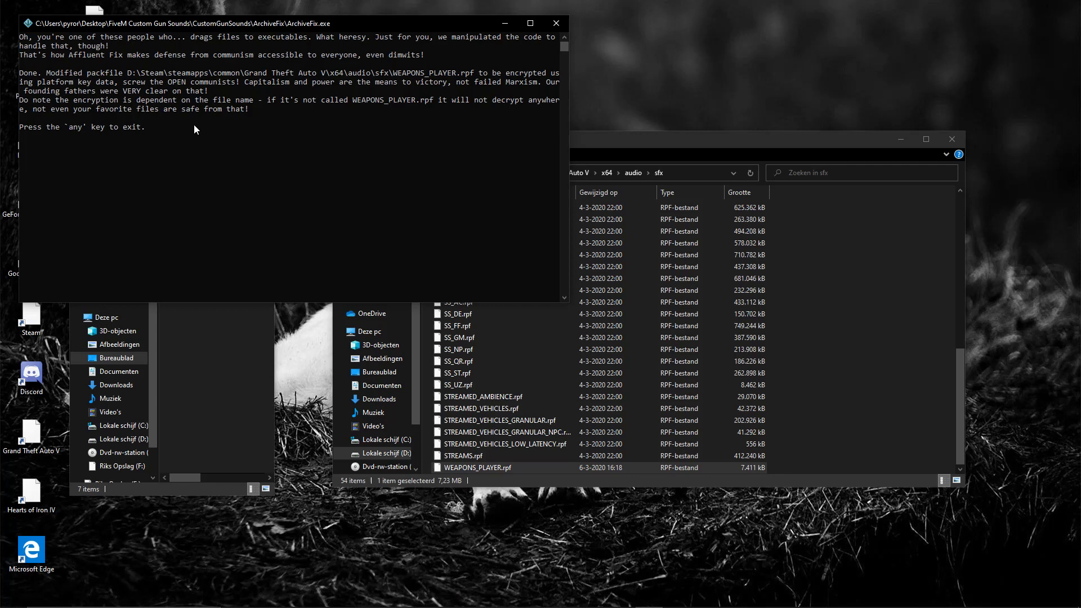
pyautogui.press('Return')
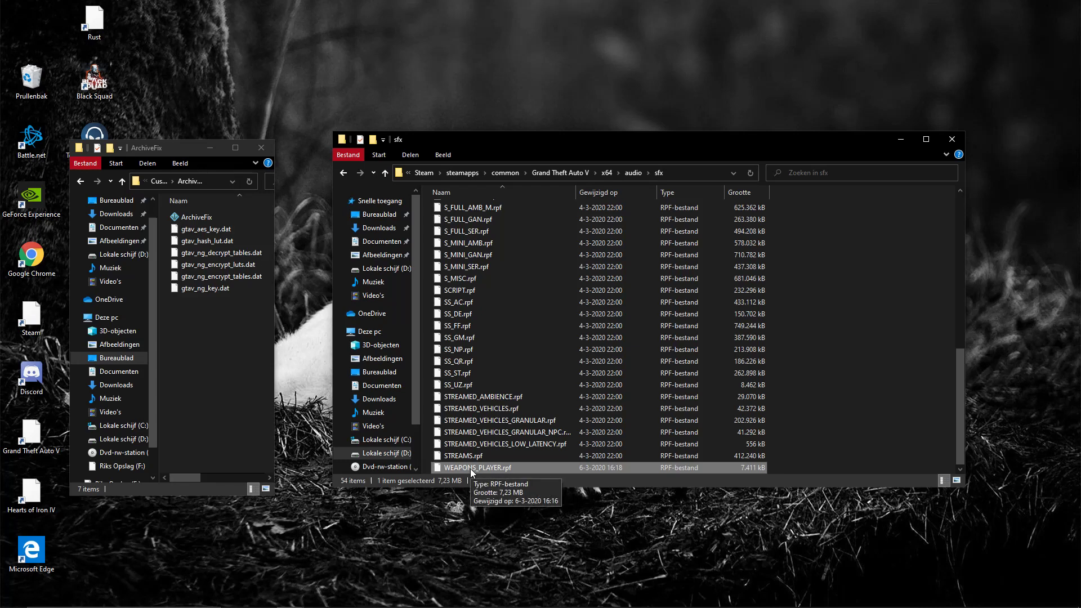
# Drop RESIDENT.rpf onto ArchiveFix.exe to re-encrypt it, then close the report.
pyautogui.scroll(11, 553, 442)
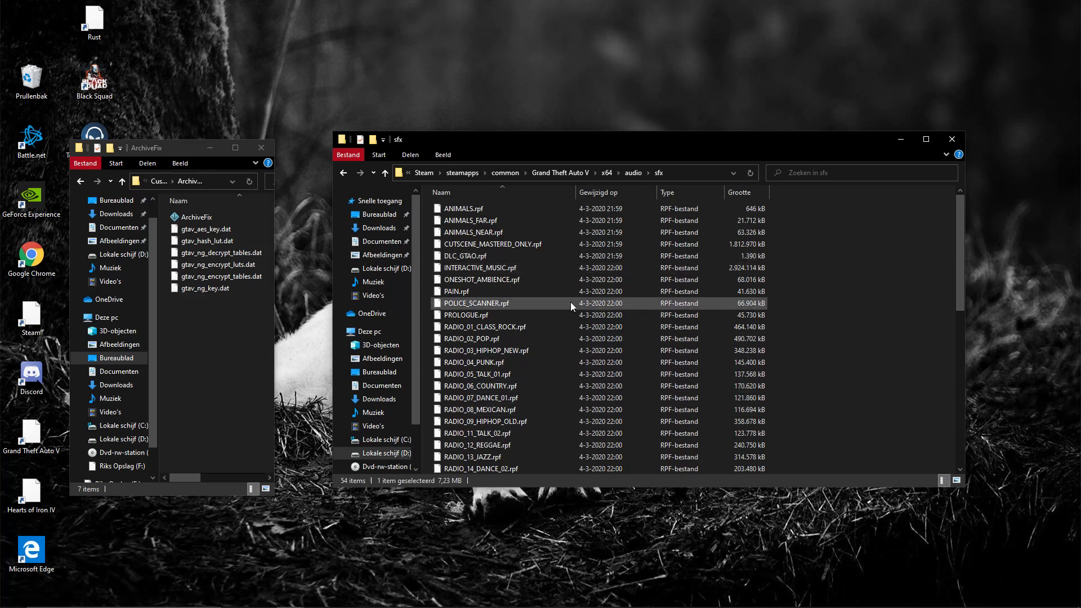
pyautogui.scroll(-3, 592, 394)
pyautogui.scroll(-2, 594, 400)
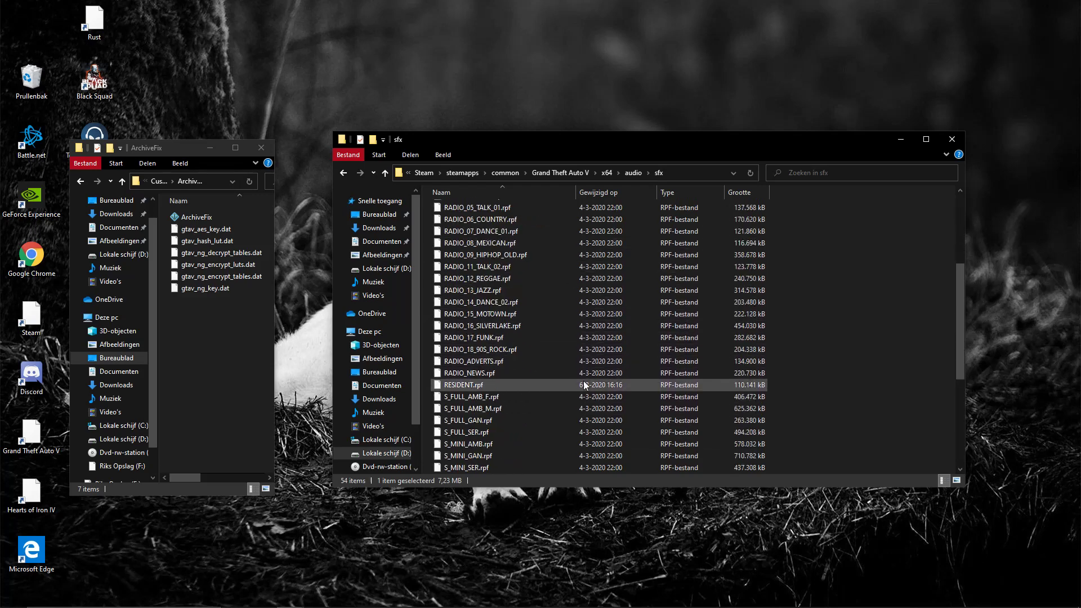
pyautogui.click(584, 383)
pyautogui.moveTo(511, 385); pyautogui.dragTo(225, 218)
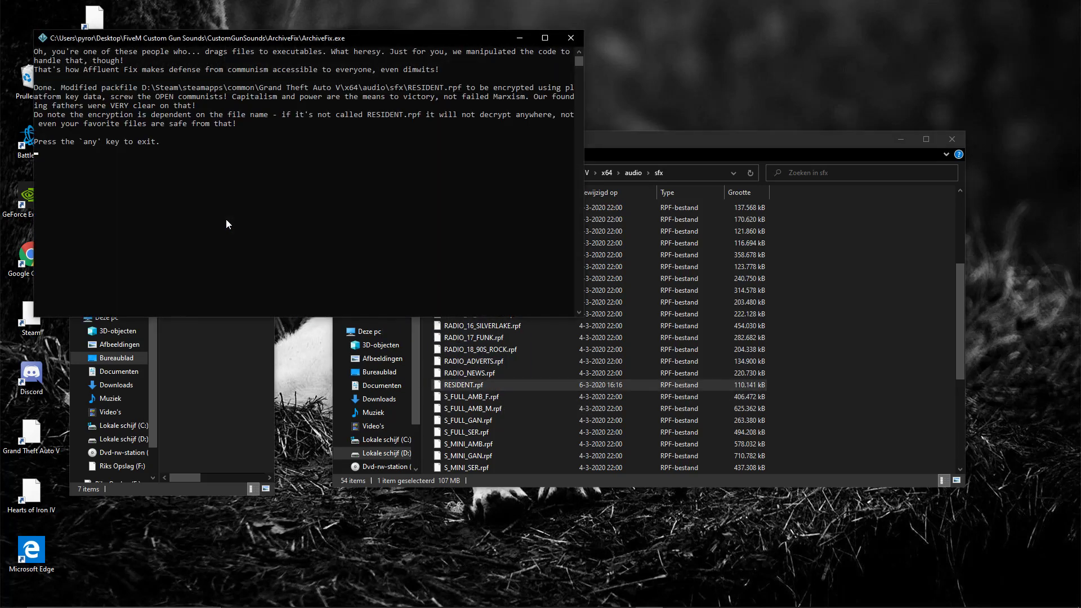
pyautogui.press('Return')
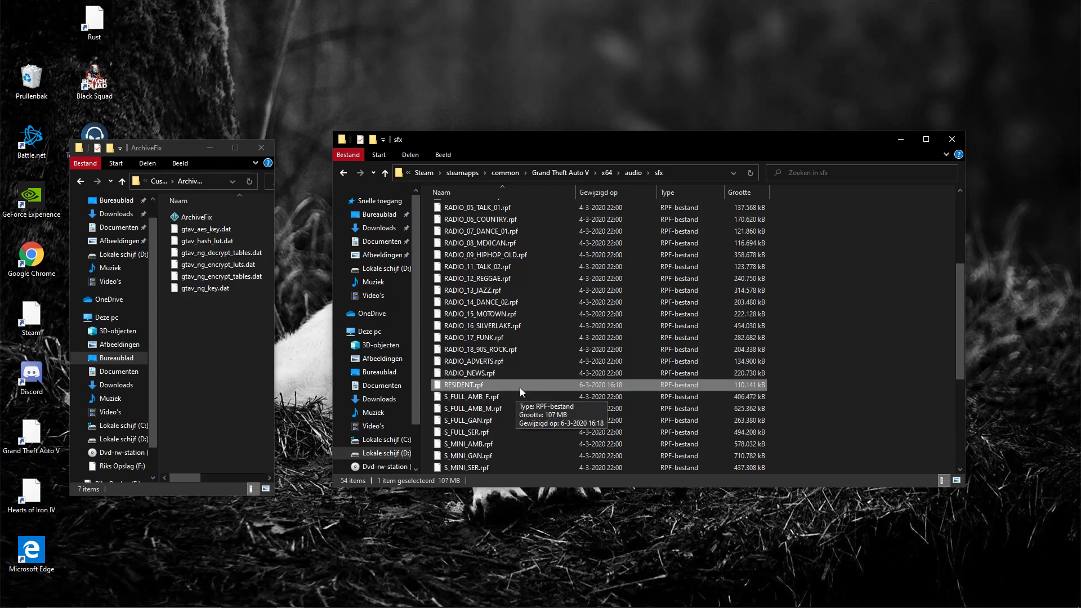
# Go back up to Grand Theft Auto V and open update\x64\dlcpacks\mpgunrunning.
pyautogui.scroll(10, 524, 316)
pyautogui.hotkey('alt', 'Up')
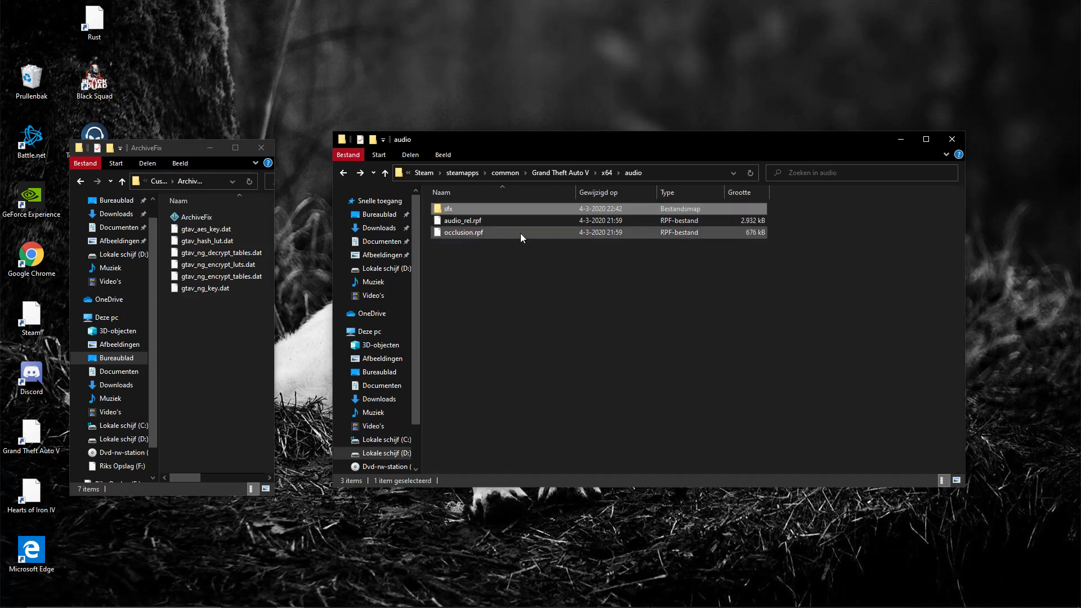
pyautogui.hotkey('alt', 'Up')
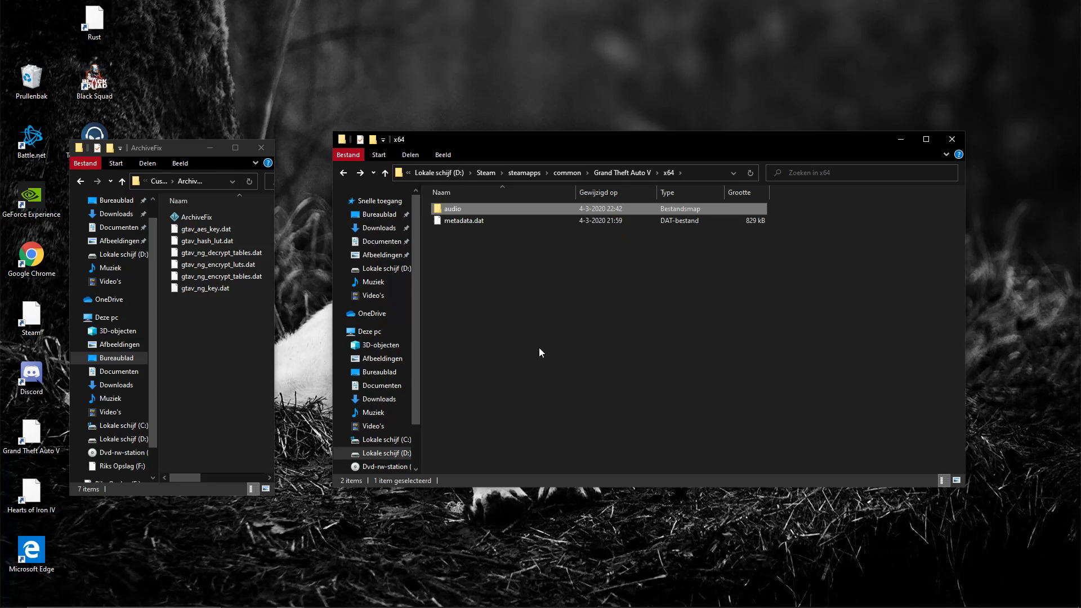
pyautogui.hotkey('alt', 'Up')
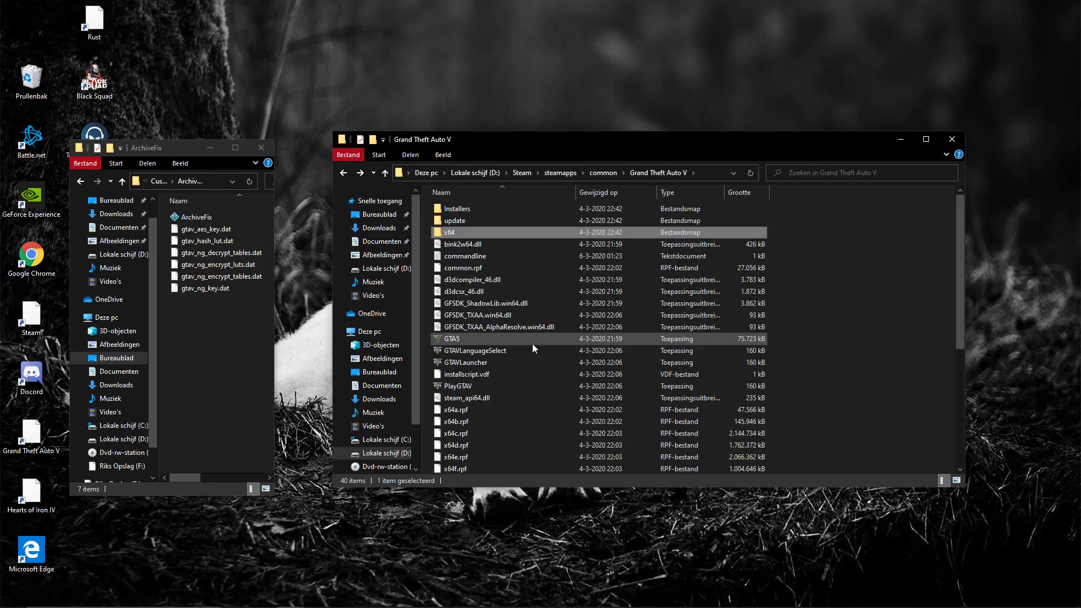
pyautogui.doubleClick(489, 220)
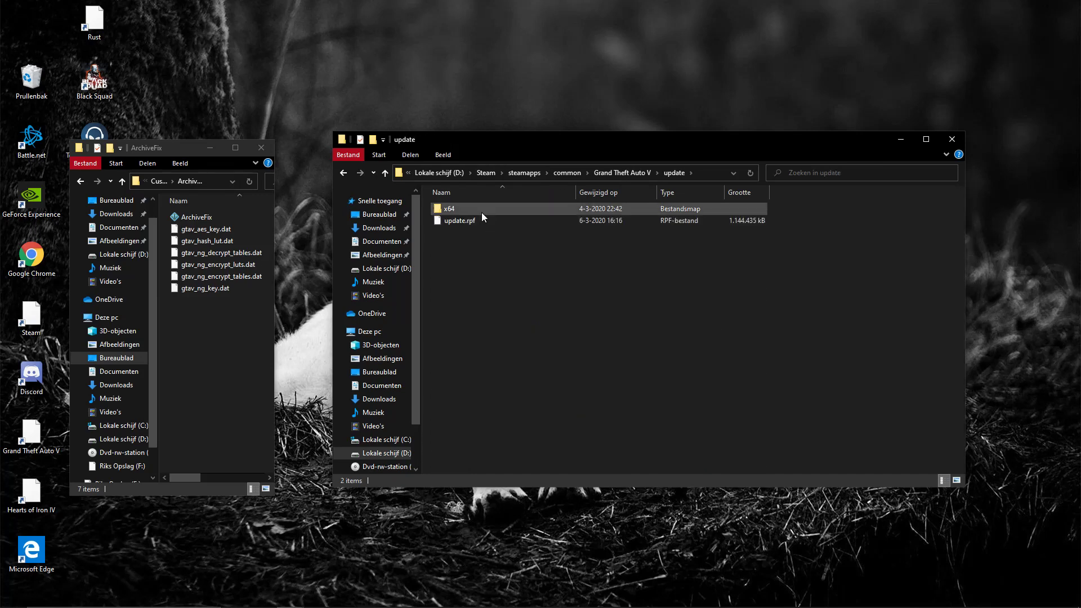
pyautogui.doubleClick(482, 213)
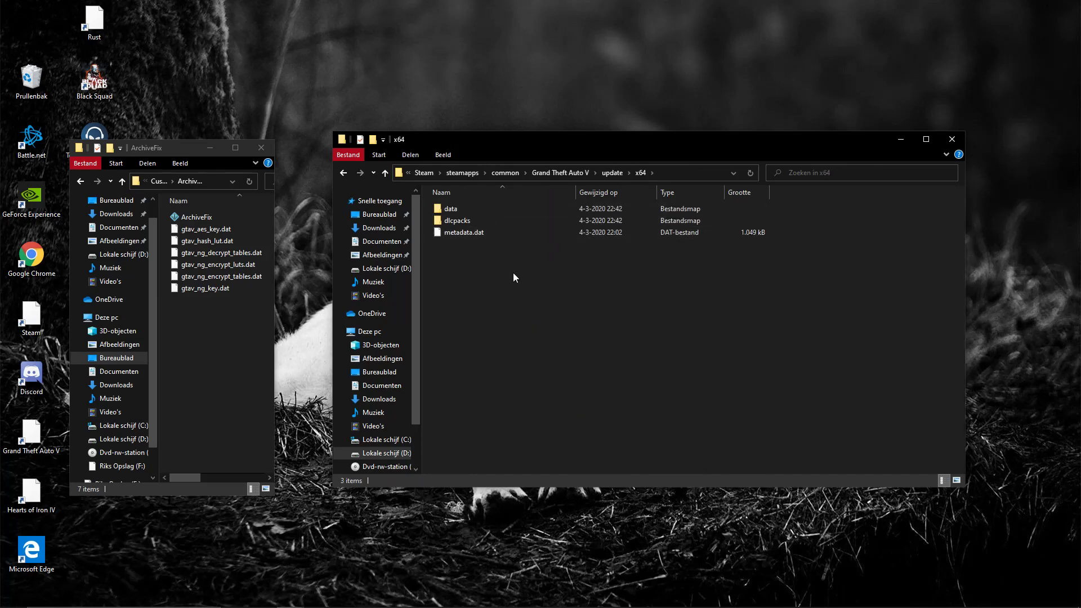
pyautogui.doubleClick(493, 223)
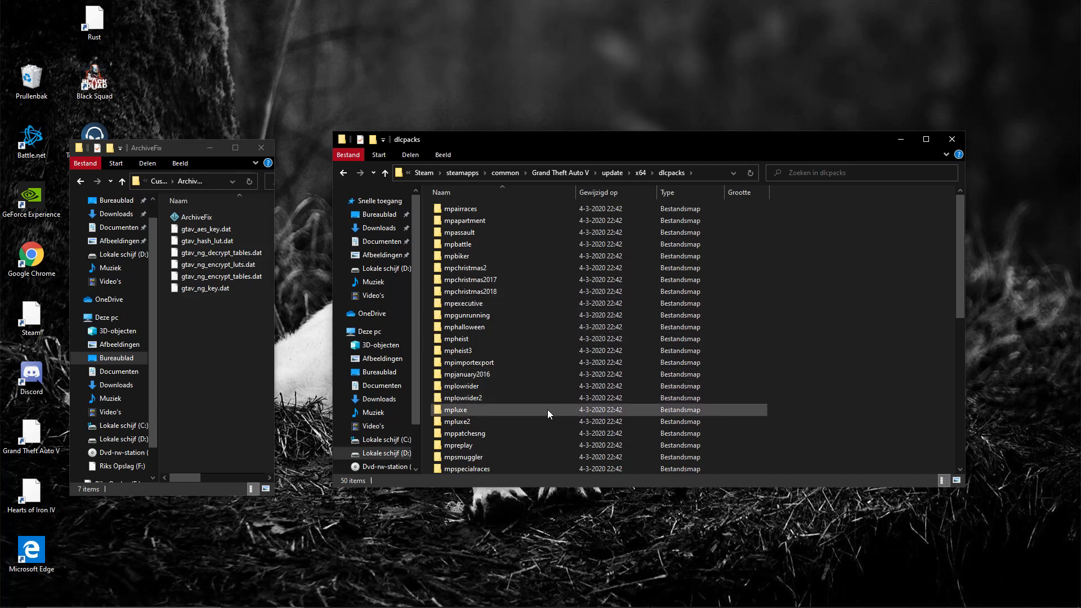
pyautogui.scroll(-6, 547, 423)
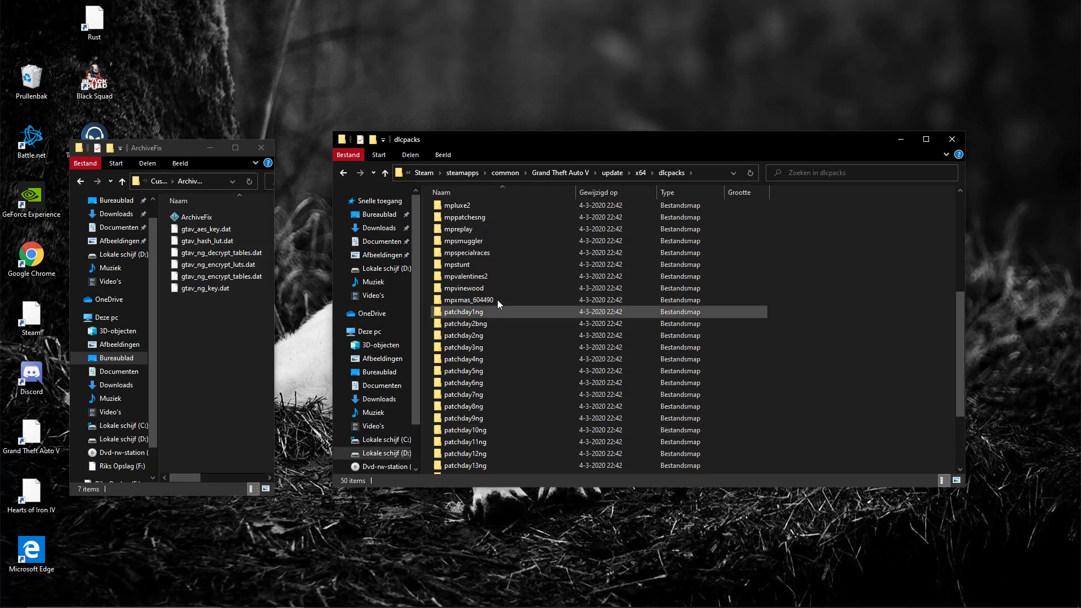
pyautogui.scroll(1, 508, 233)
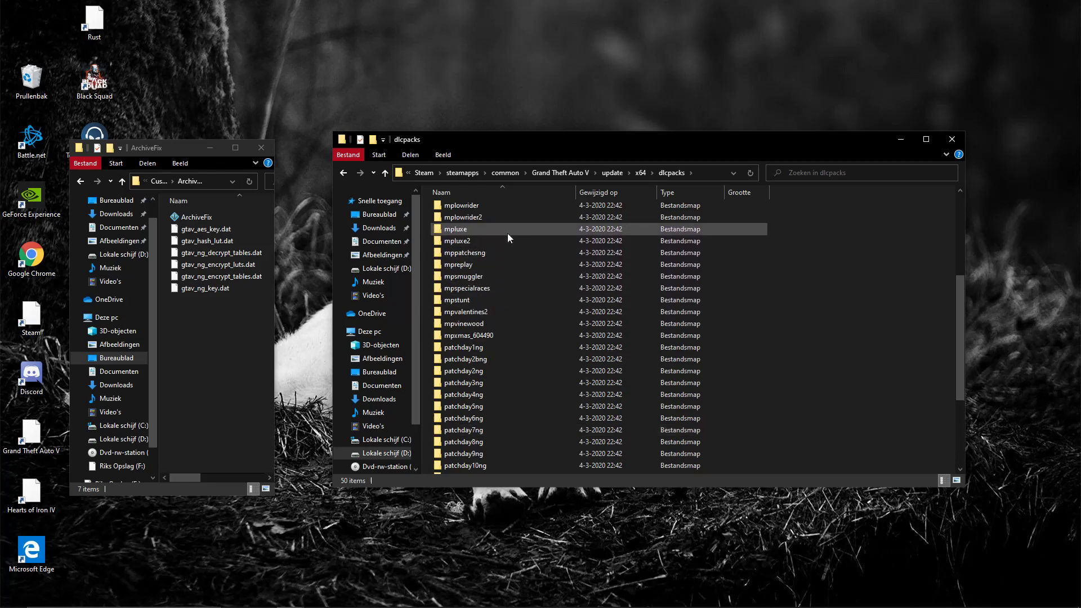
pyautogui.scroll(2, 508, 233)
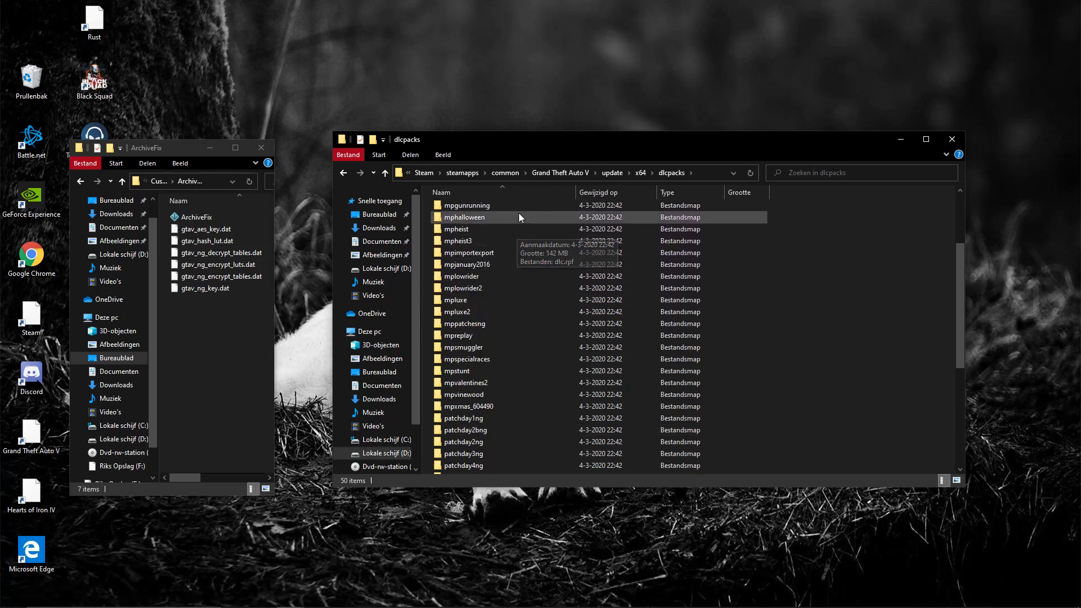
pyautogui.doubleClick(479, 204)
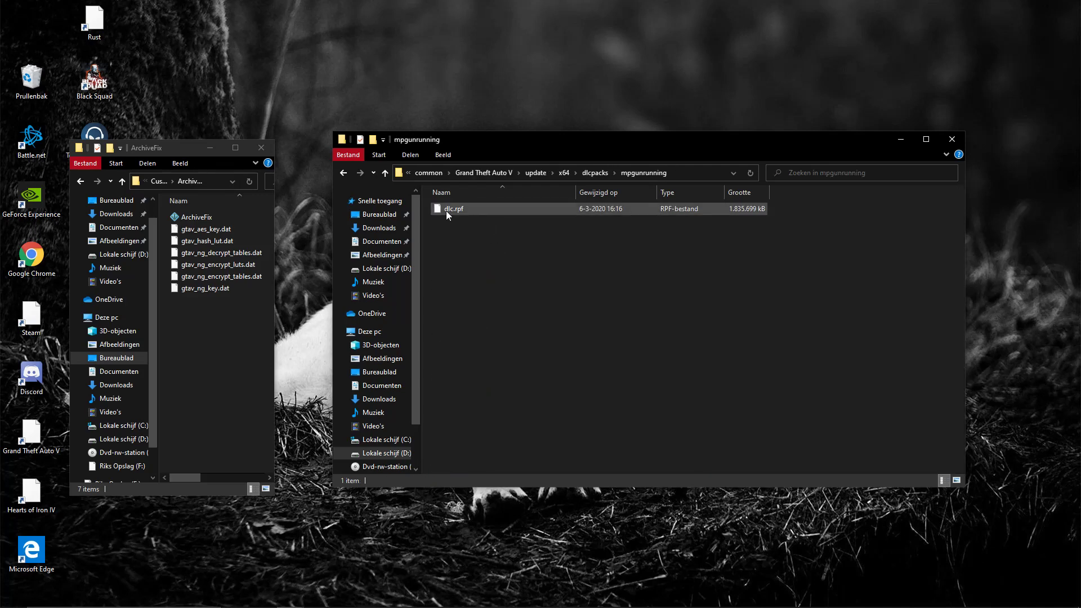
# Run ArchiveFix on mpgunrunning's dlc.rpf and return to the dlcpacks folder.
pyautogui.moveTo(484, 211); pyautogui.dragTo(235, 215)
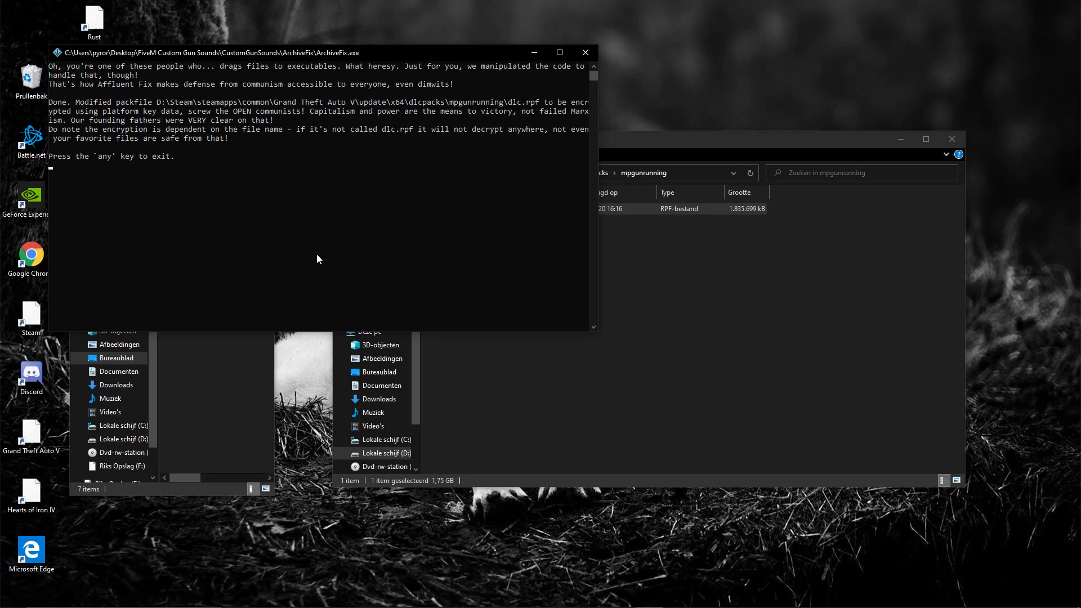
pyautogui.press('Return')
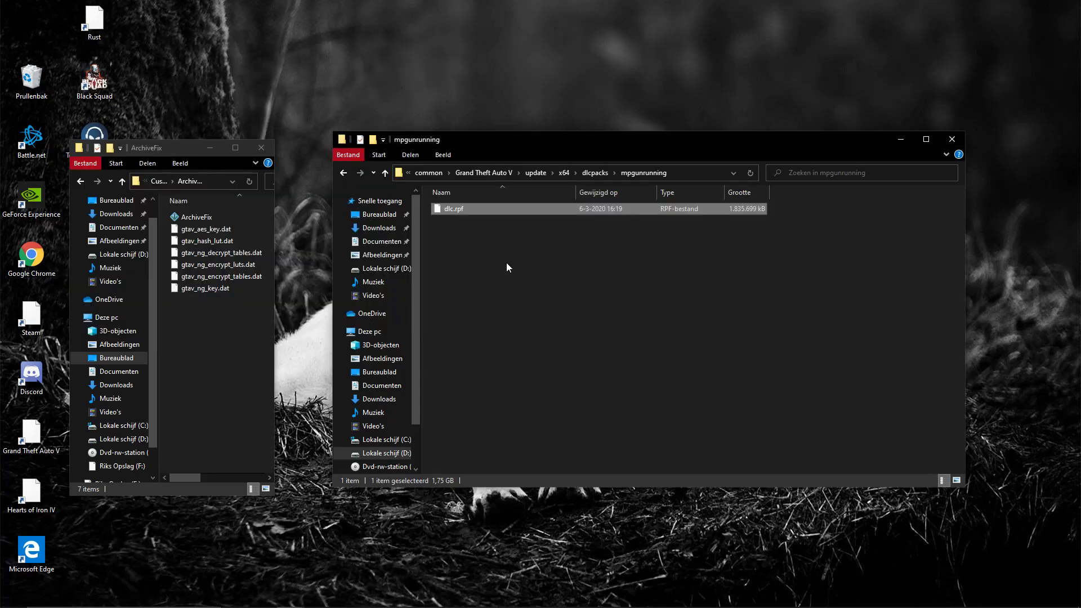
pyautogui.press('BackSpace')
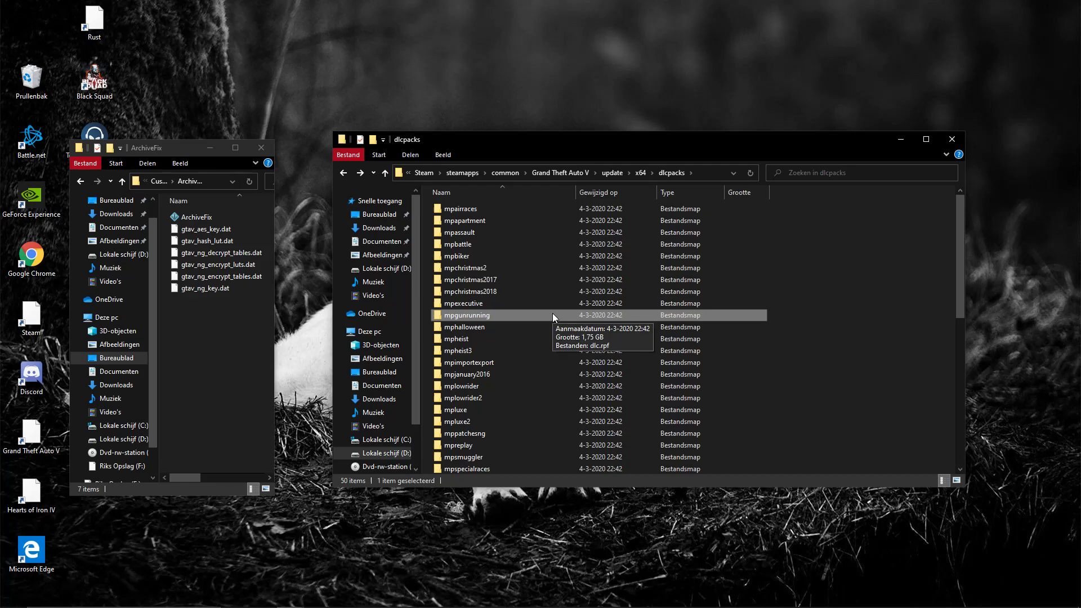
# Open mplowrider2 and run ArchiveFix on its dlc.rpf, closing the report afterward.
pyautogui.click(550, 401)
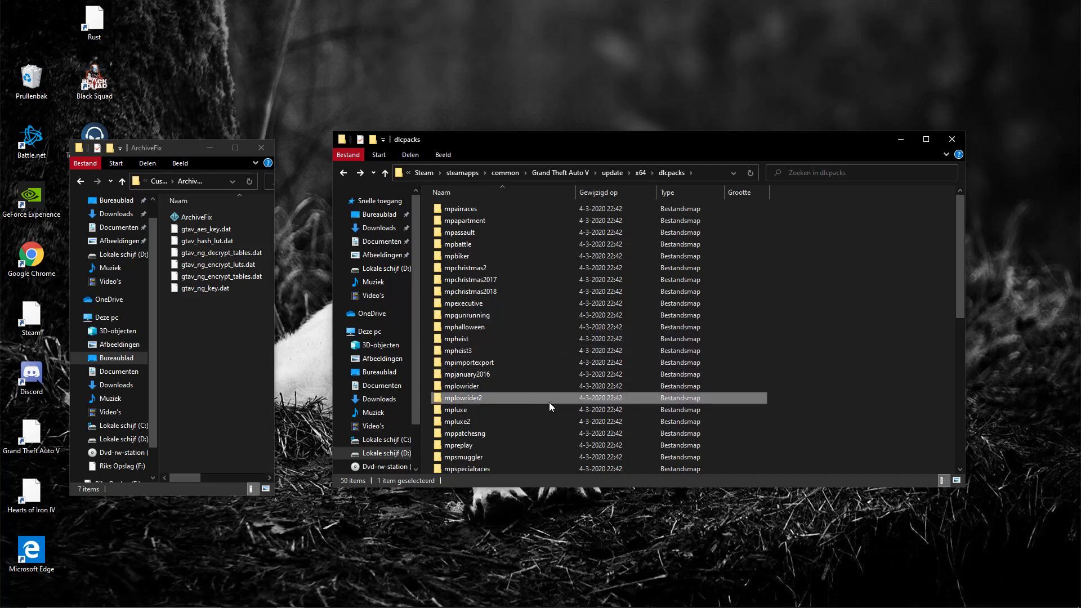
pyautogui.doubleClick(543, 397)
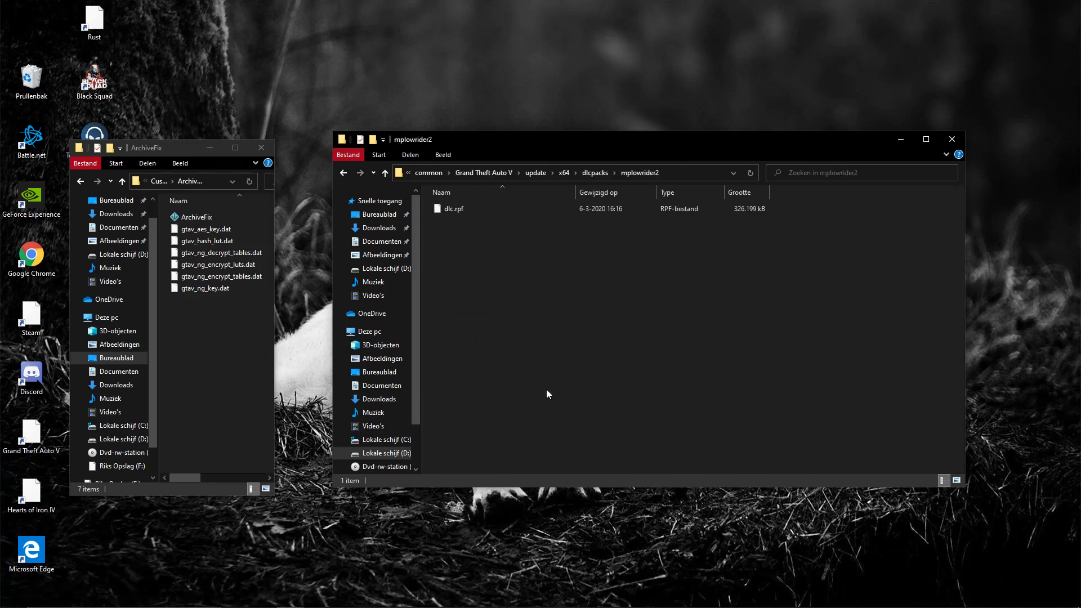
pyautogui.click(503, 210)
pyautogui.moveTo(543, 210); pyautogui.dragTo(212, 218)
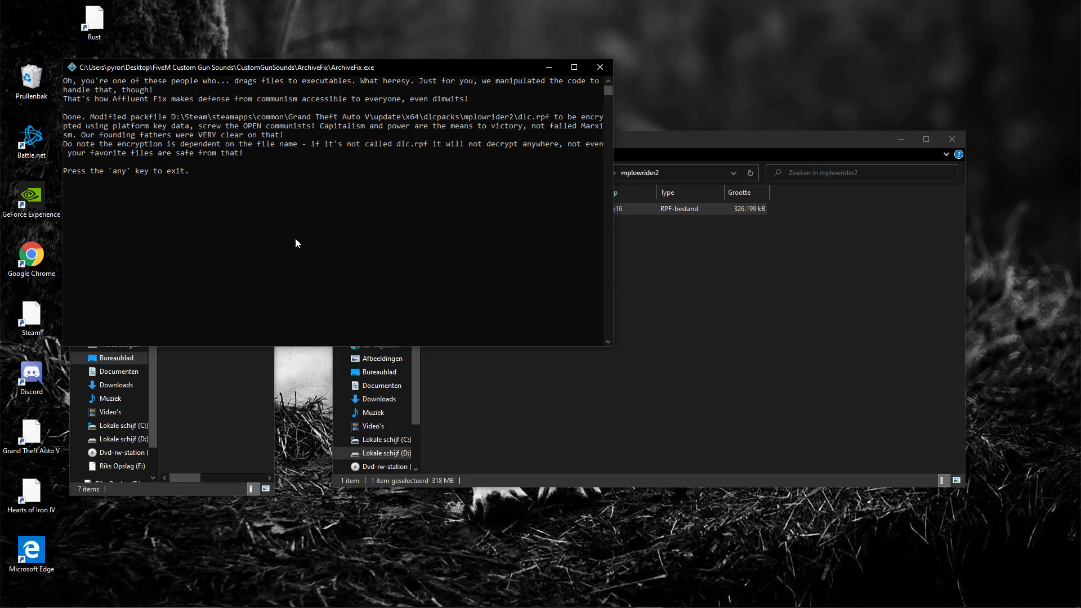
pyautogui.press('Return')
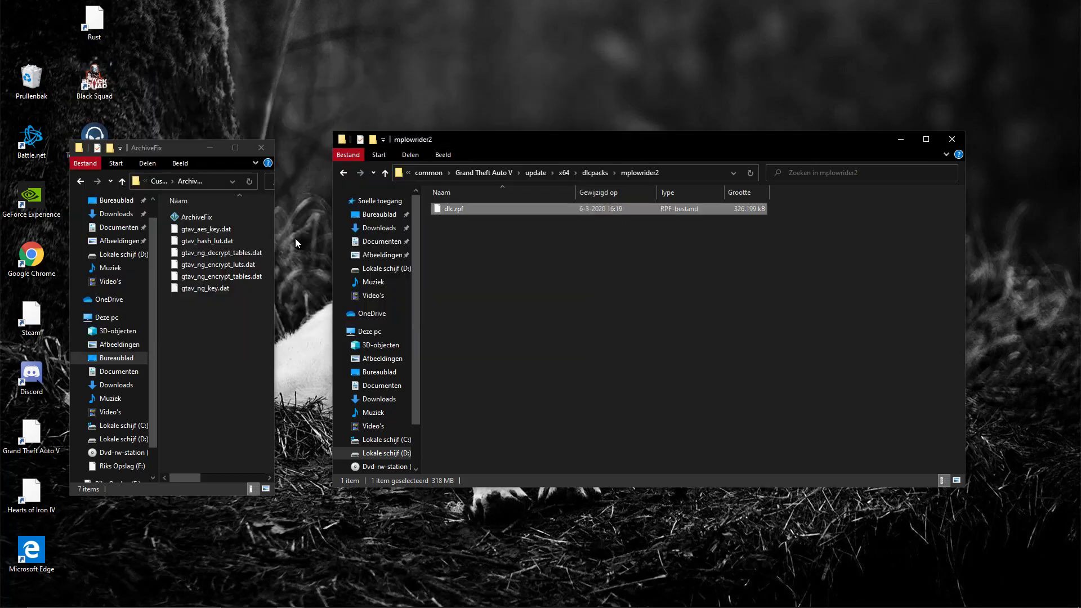